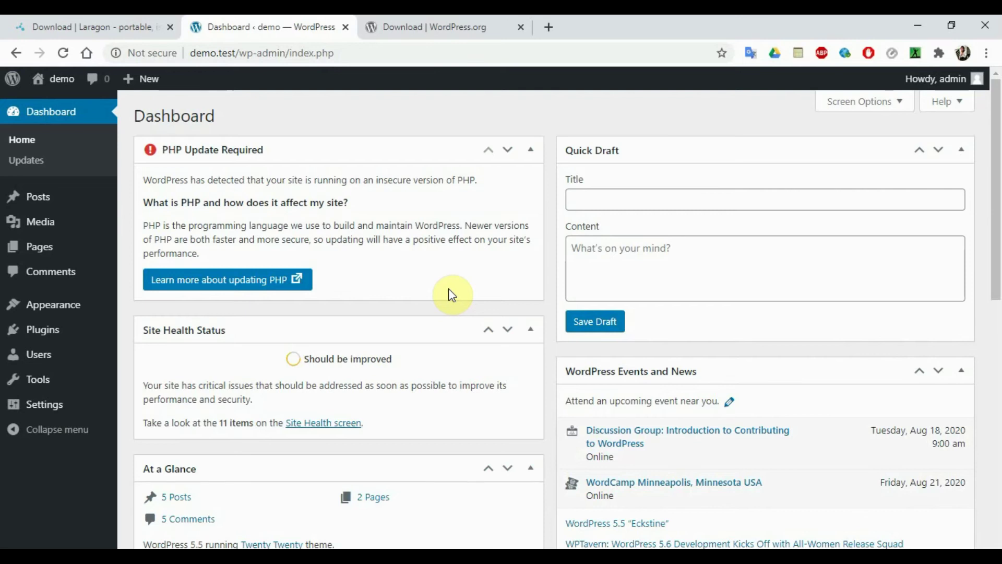
Open the demo site's front end in a separate browser tab and examine the widgets in its footer columns.
mouse_move(68, 81)
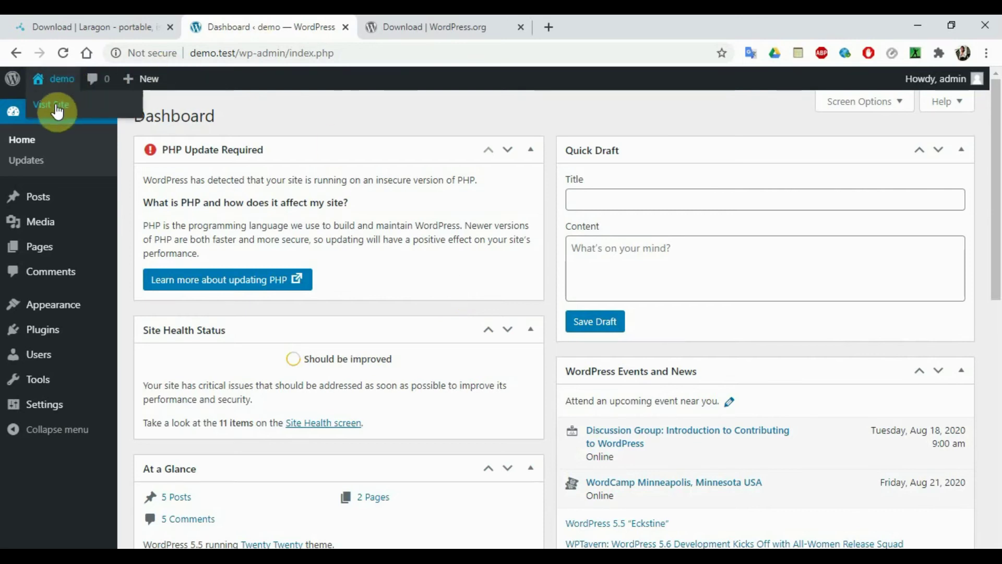
right_click(57, 107)
left_click(67, 112)
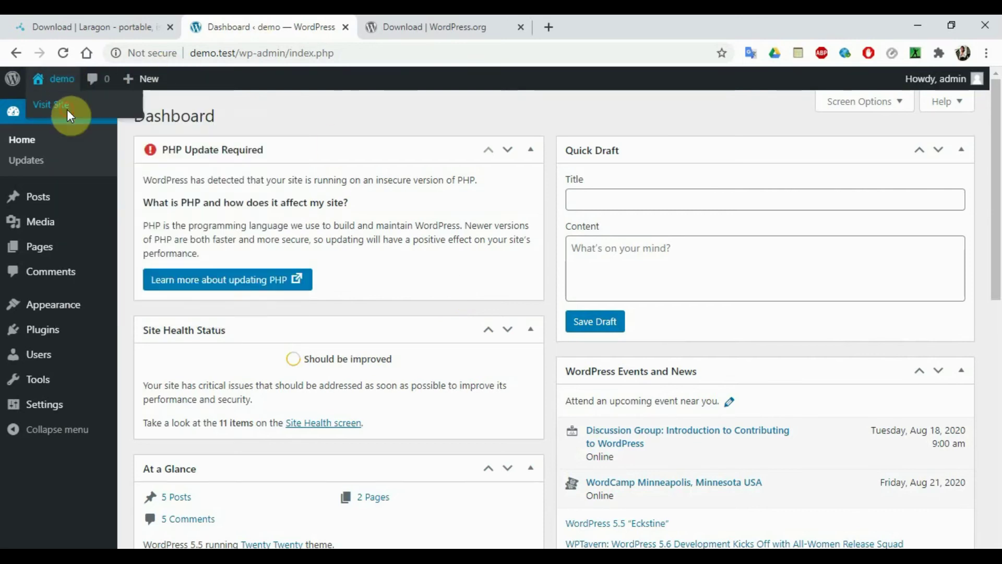
left_click(411, 30)
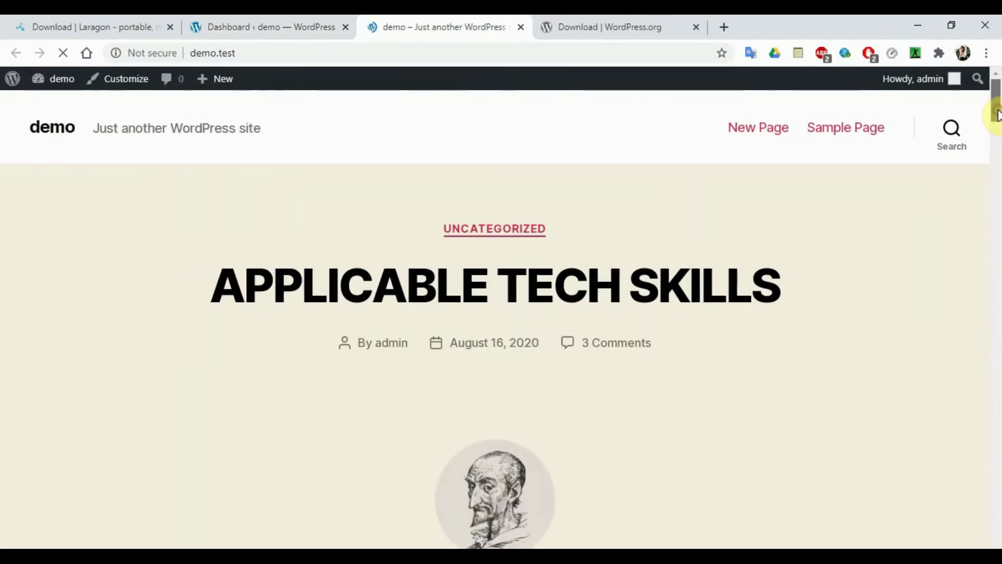
left_click_drag(998, 115, 995, 527)
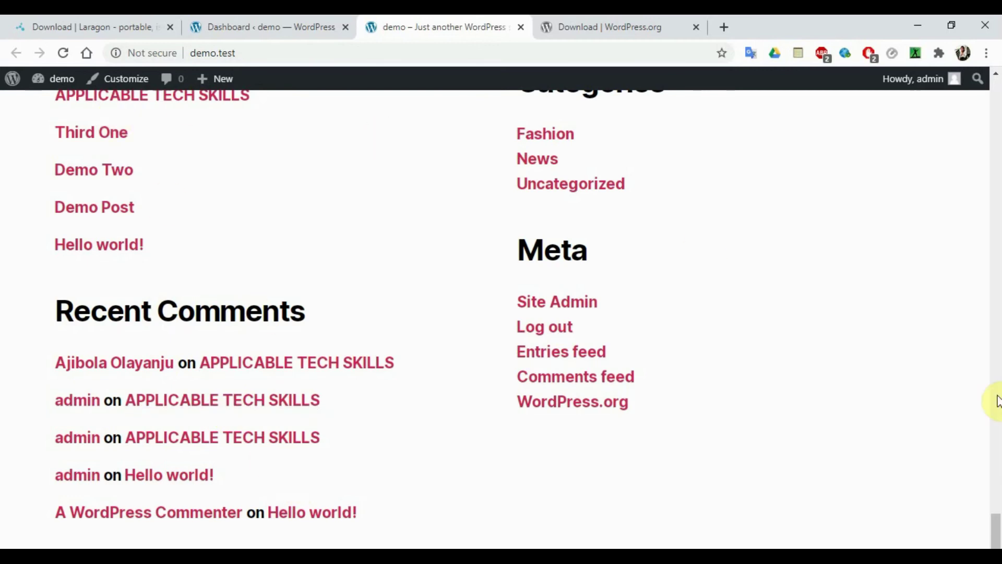
scroll(995, 543, "up", 2)
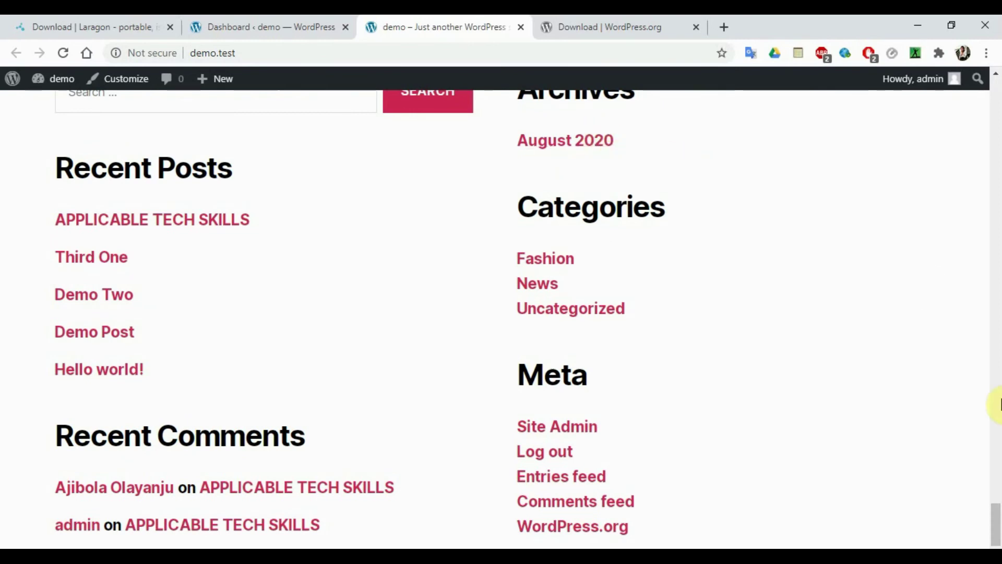
left_click_drag(999, 510, 994, 530)
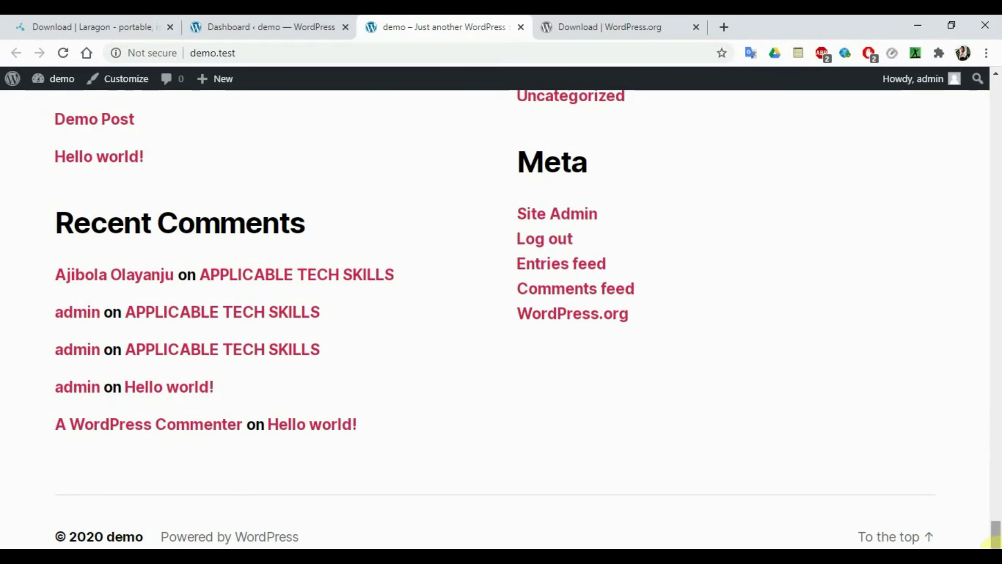
scroll(994, 545, "up", 2)
scroll(994, 544, "up", 5)
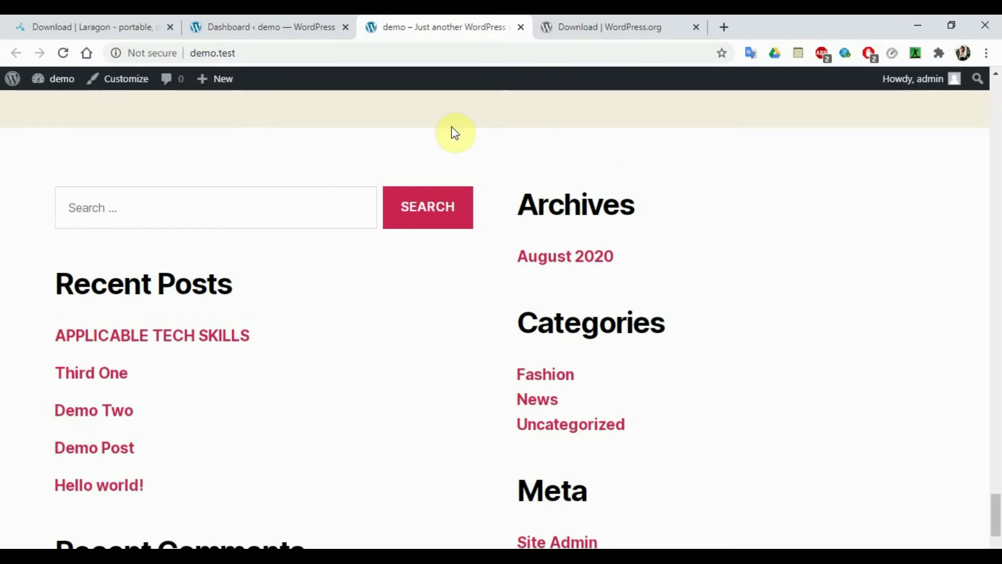
Move the dashboard's PHP Update Required box below Site Health Status and open the Widgets management page.
left_click(306, 24)
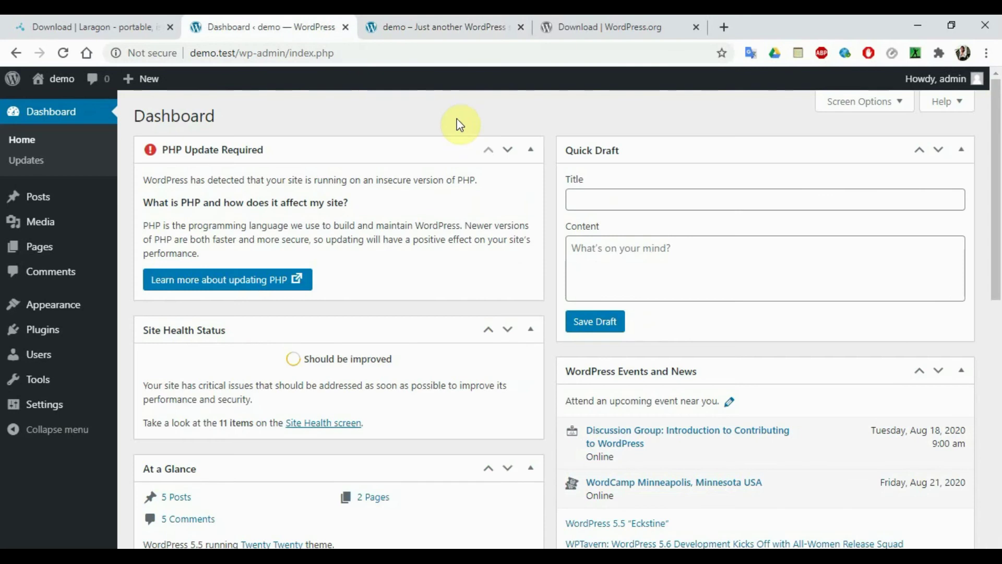
left_click(508, 150)
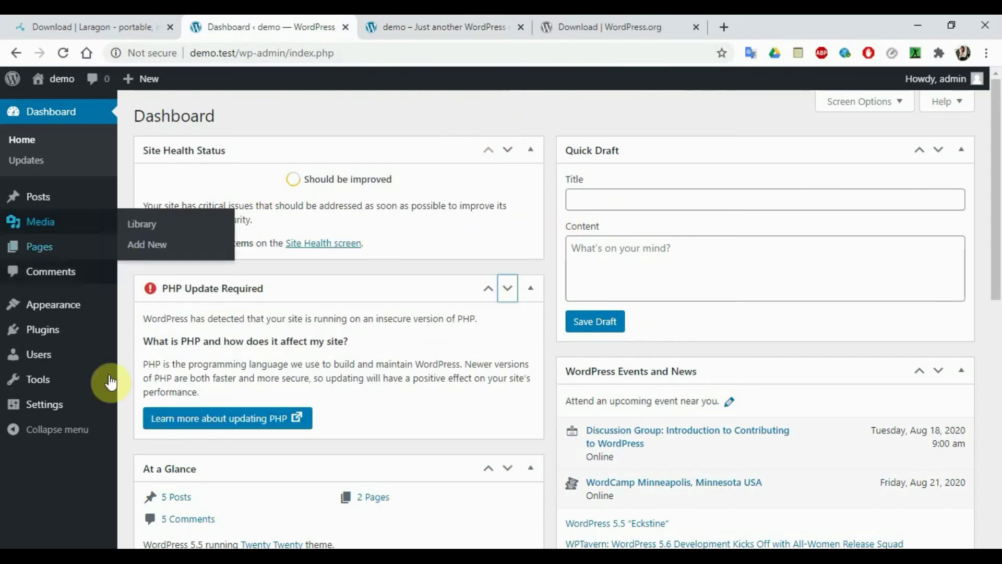
mouse_move(80, 305)
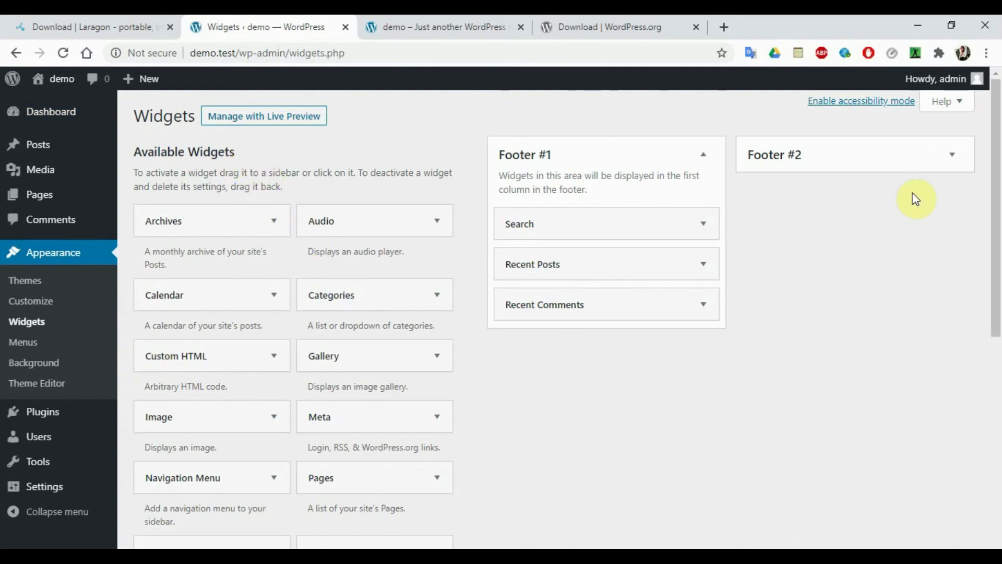
left_click_drag(996, 182, 998, 140)
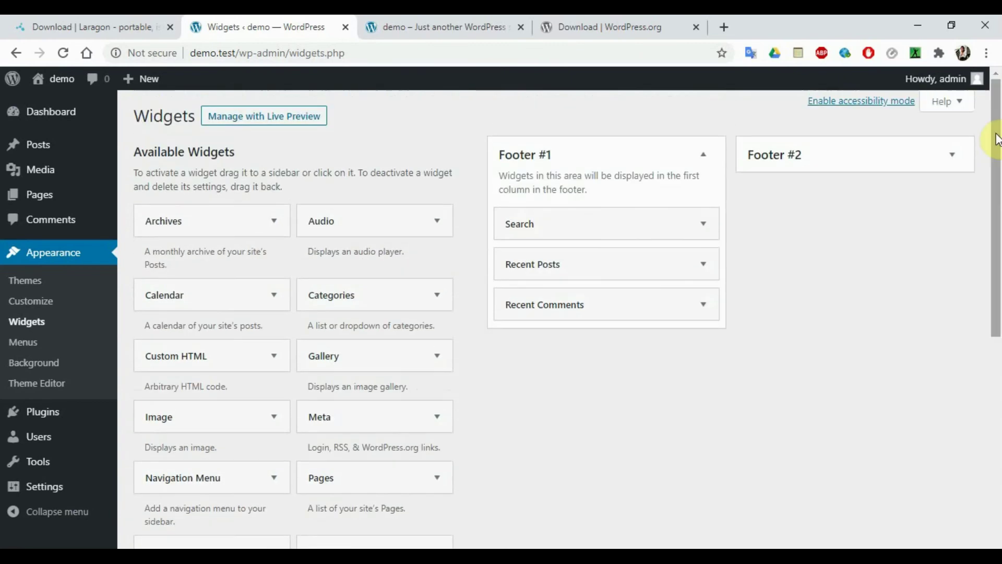
Examine the available widgets, checking which footer areas the Archives and Audio widgets can be placed in.
left_click(269, 220)
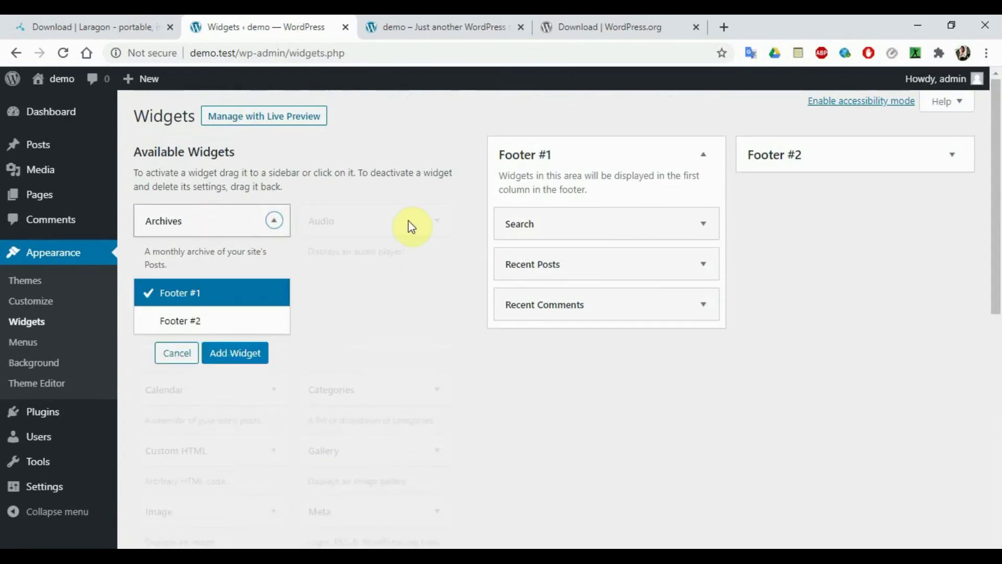
left_click(274, 220)
left_click(436, 221)
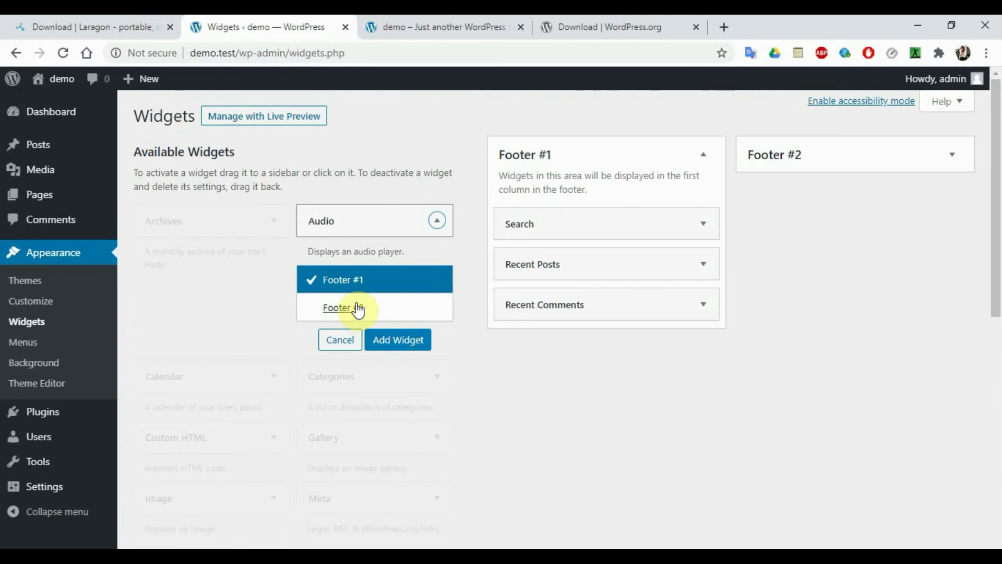
left_click(438, 218)
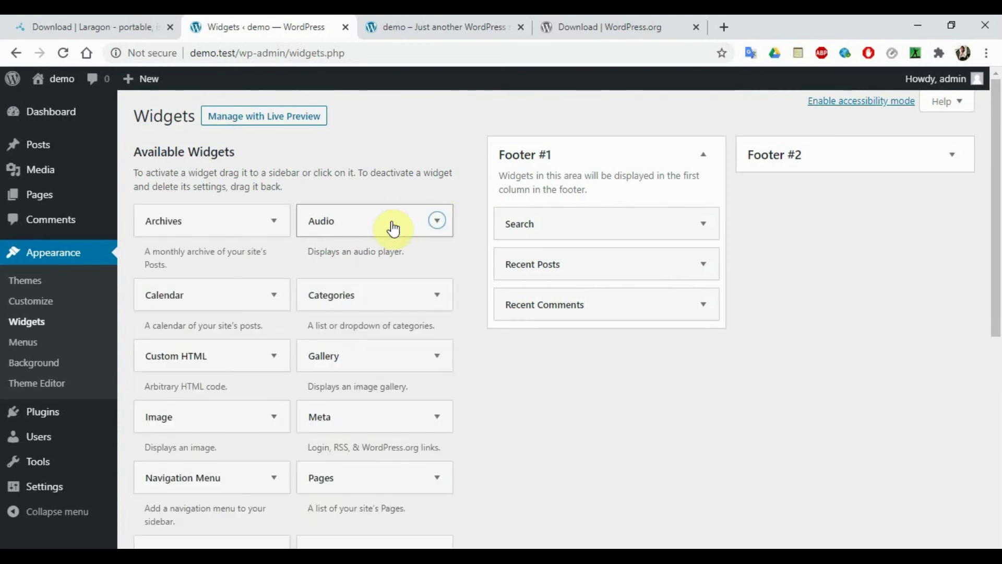
left_click_drag(996, 222, 1000, 127)
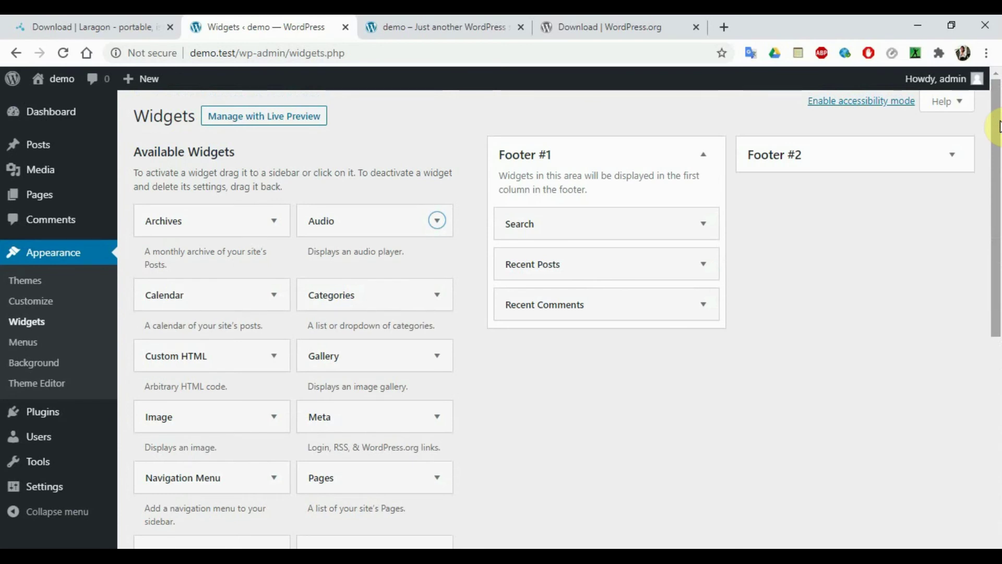
left_click_drag(995, 140, 995, 183)
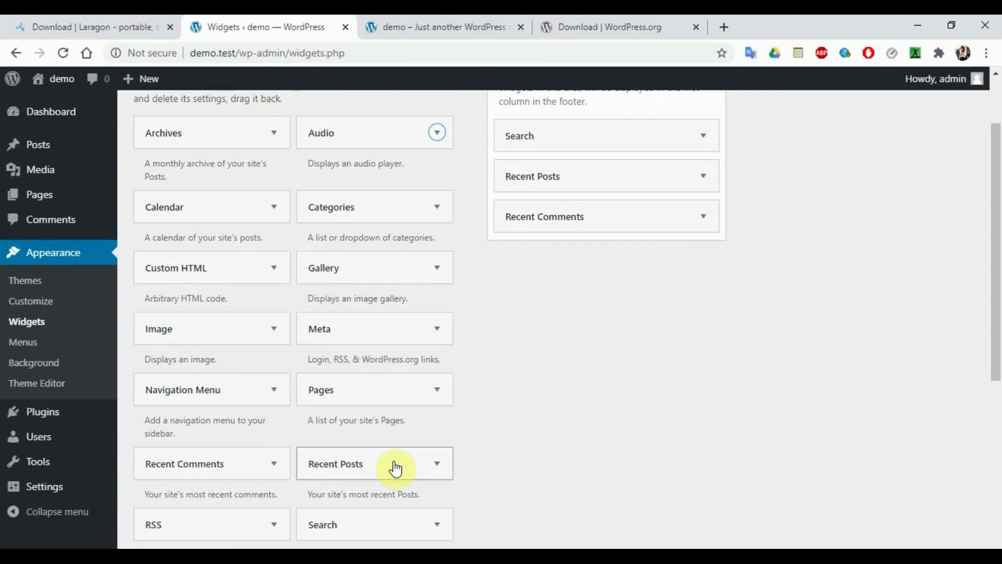
left_click_drag(997, 242, 995, 160)
Expand the Footer #2 area and compare the widgets in both footer areas with the live site's footer.
left_click(838, 154)
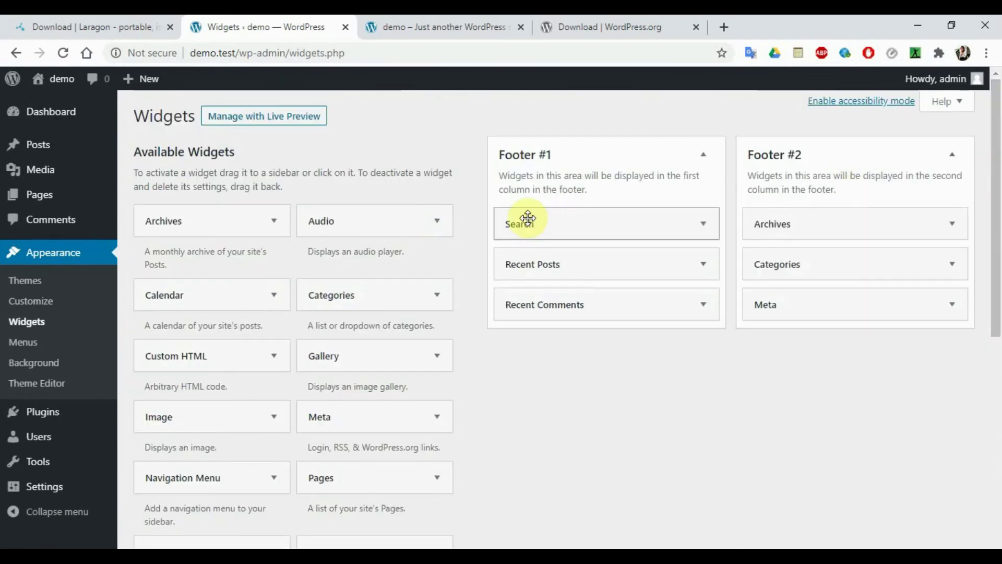
left_click(431, 18)
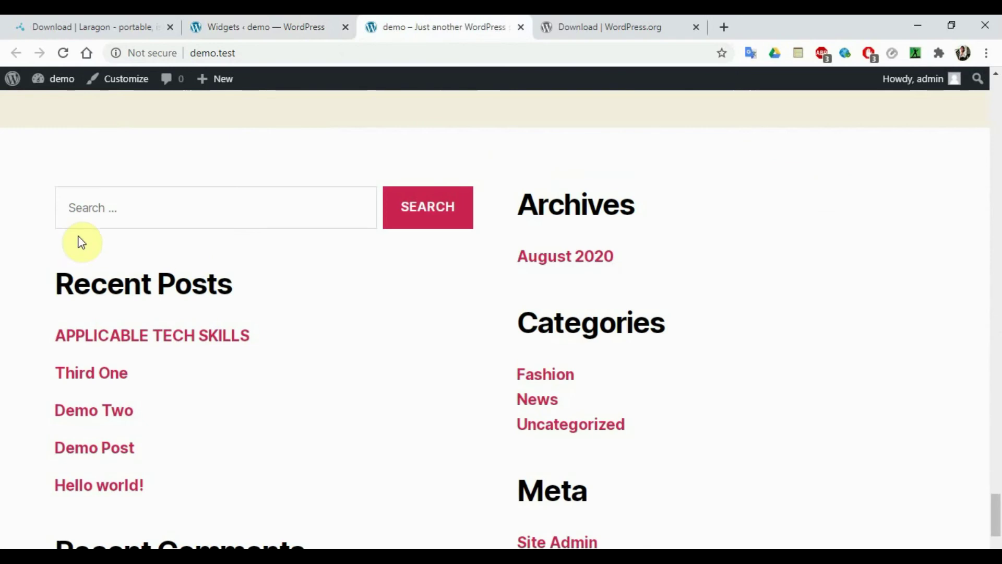
left_click(253, 19)
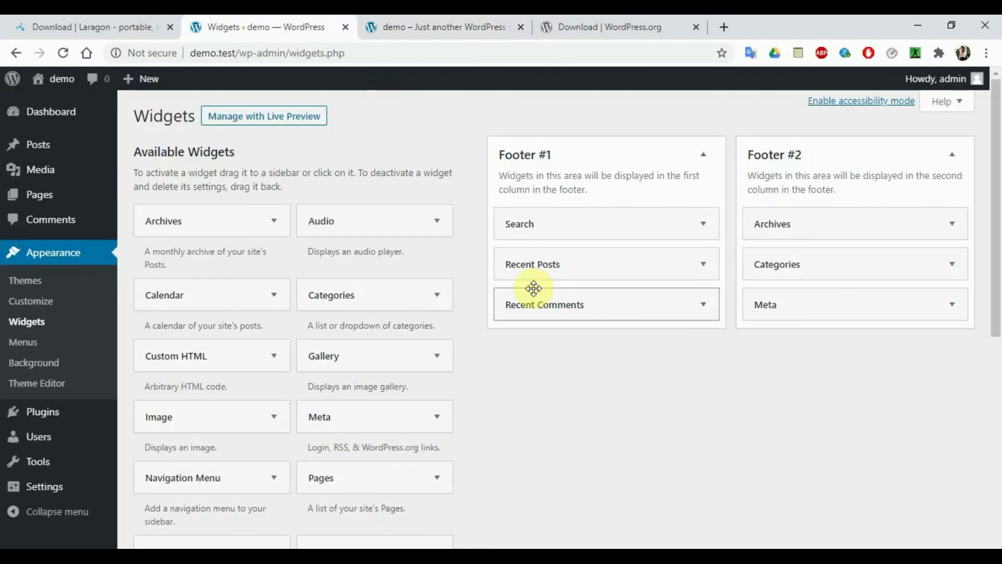
left_click(445, 24)
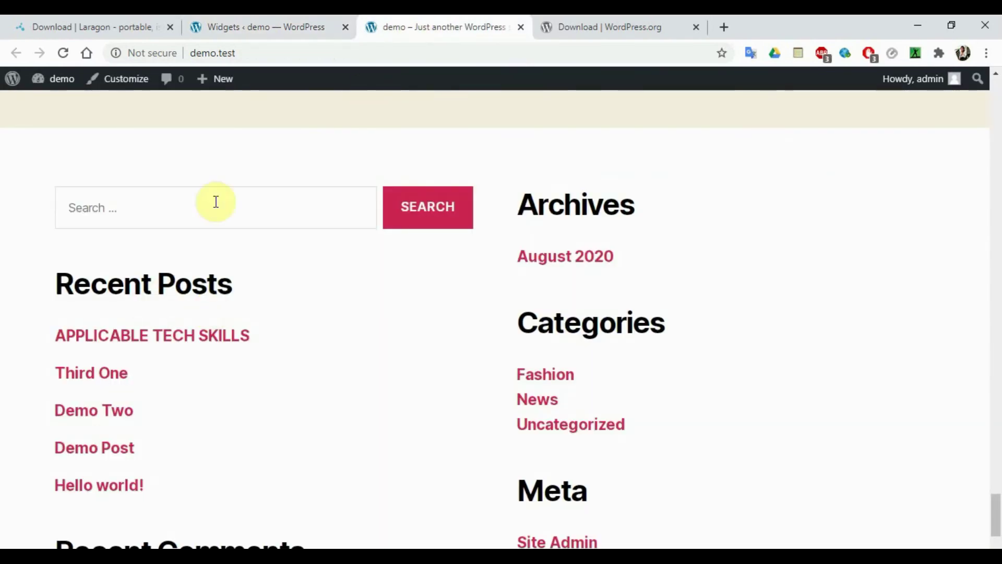
left_click(284, 21)
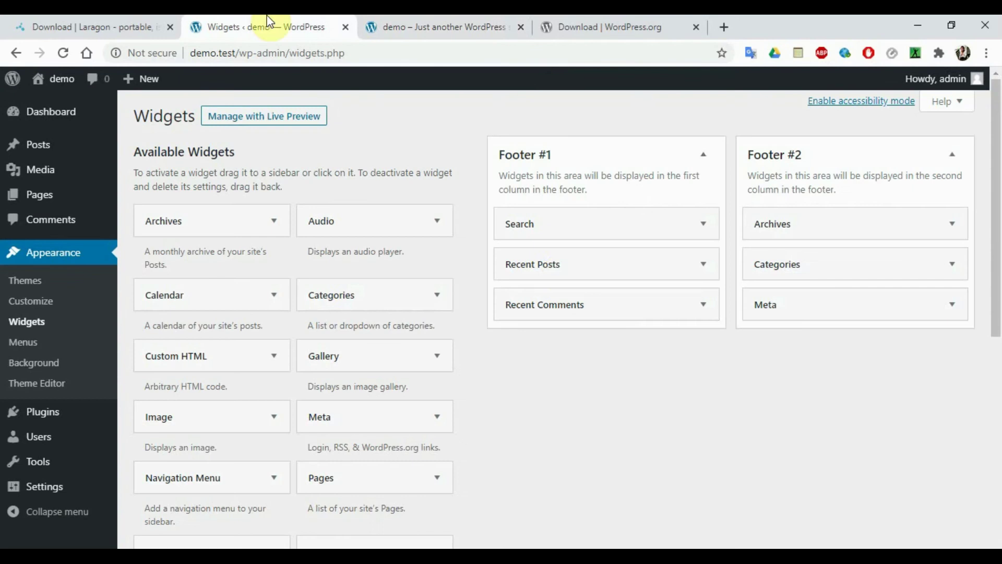
left_click(410, 21)
left_click_drag(998, 502, 999, 529)
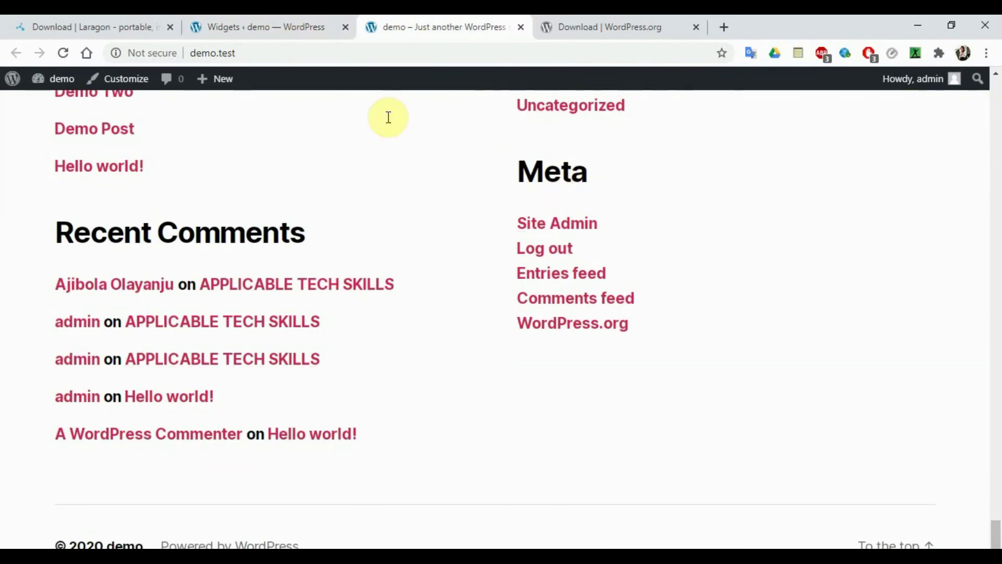
left_click(298, 16)
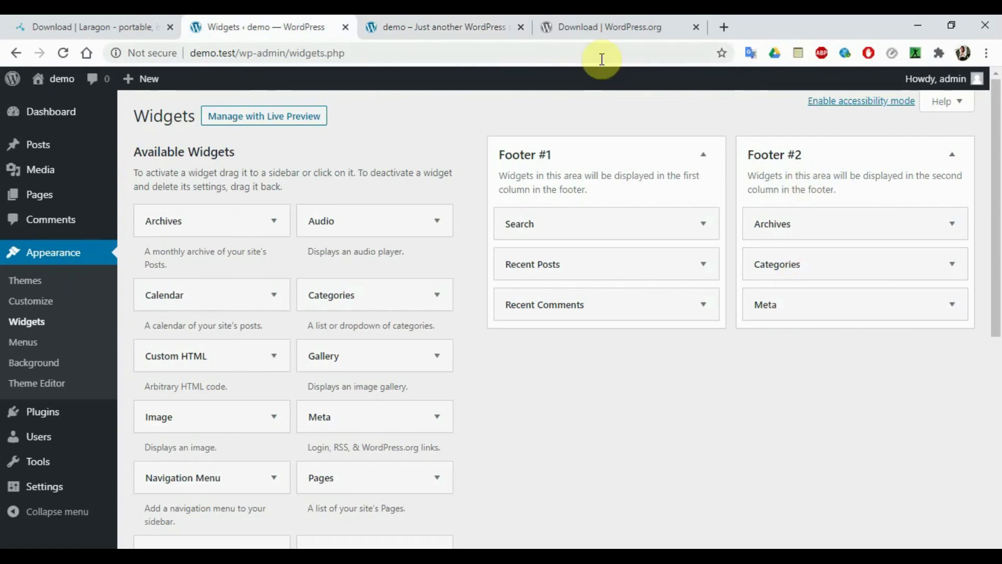
left_click(406, 25)
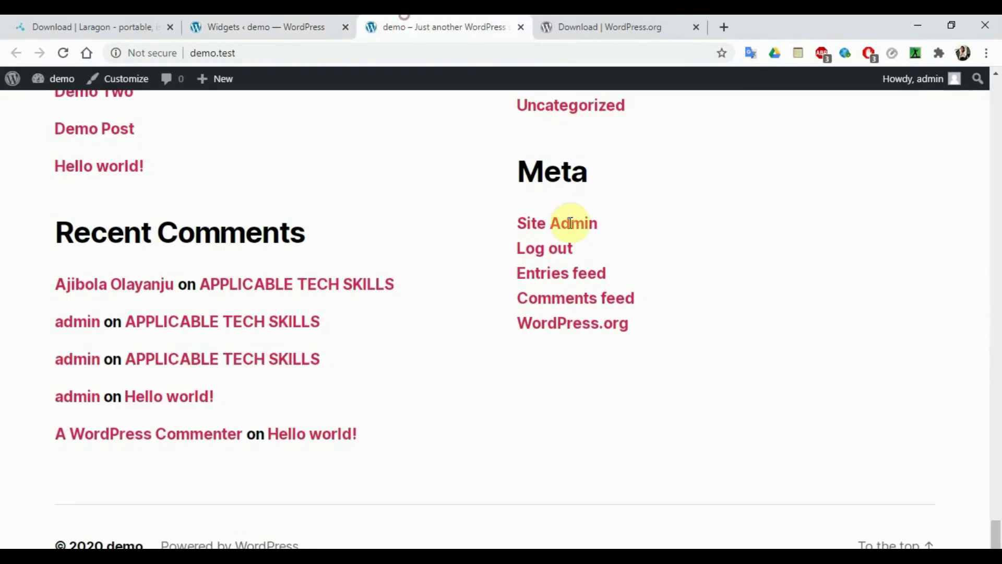
left_click(997, 509)
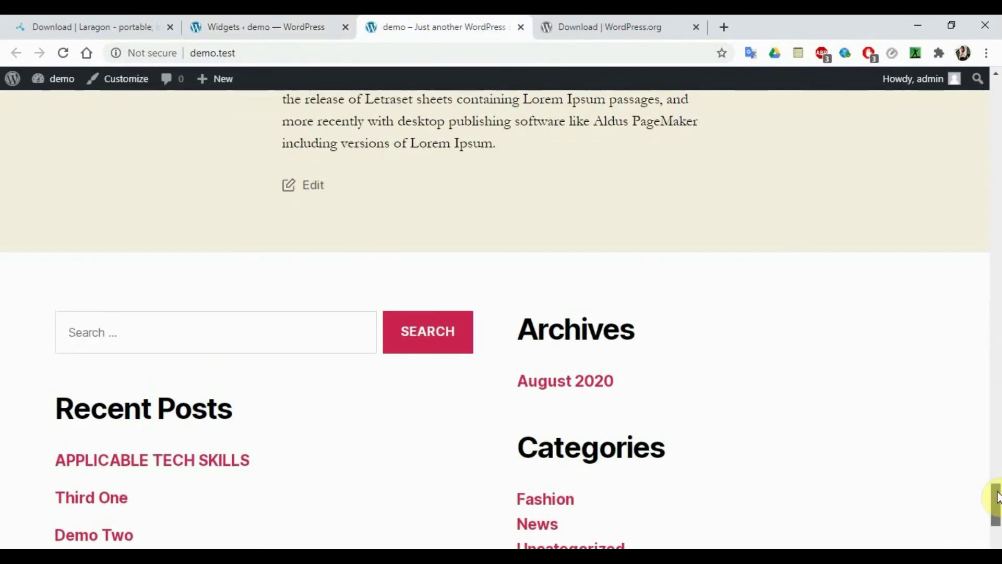
Delete the Archives widget from the Footer #2 area.
left_click(300, 24)
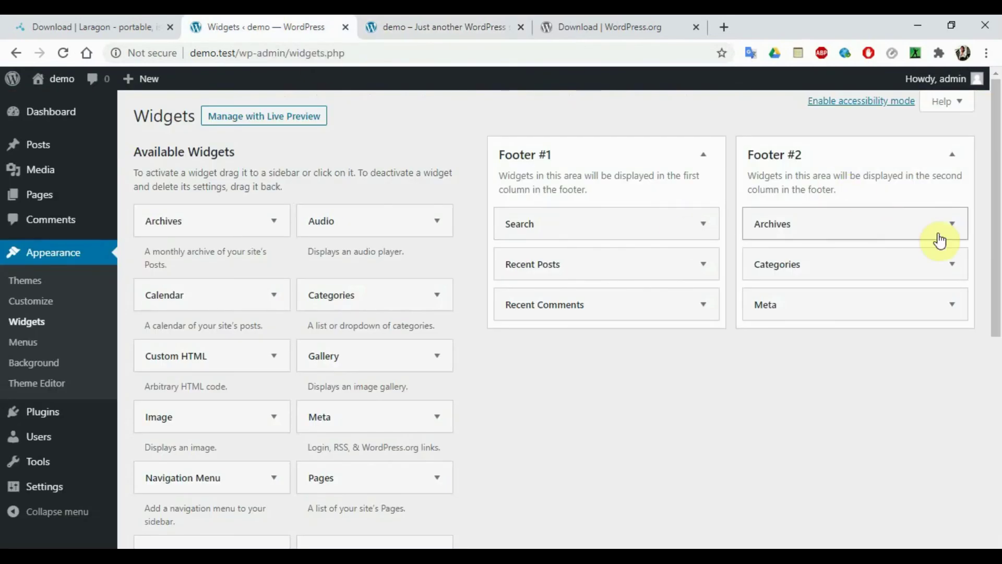
left_click(952, 225)
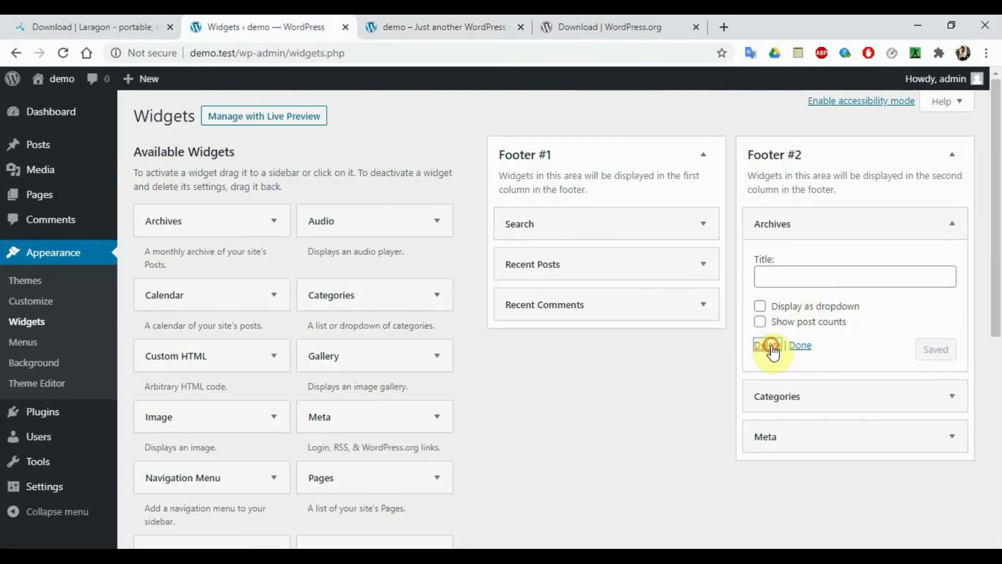
left_click(769, 346)
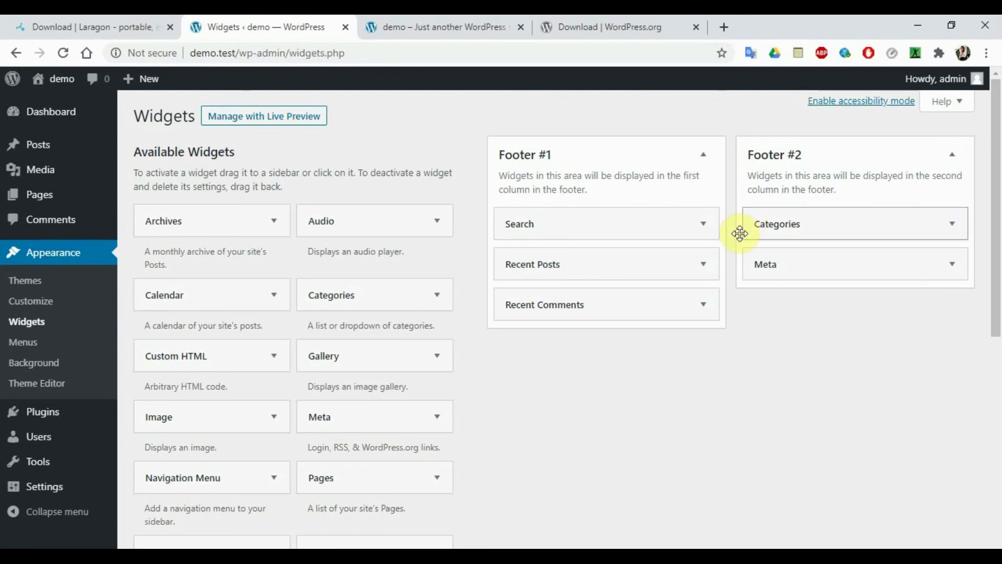
Reload the live demo site and check the widgets in its footer.
left_click(440, 17)
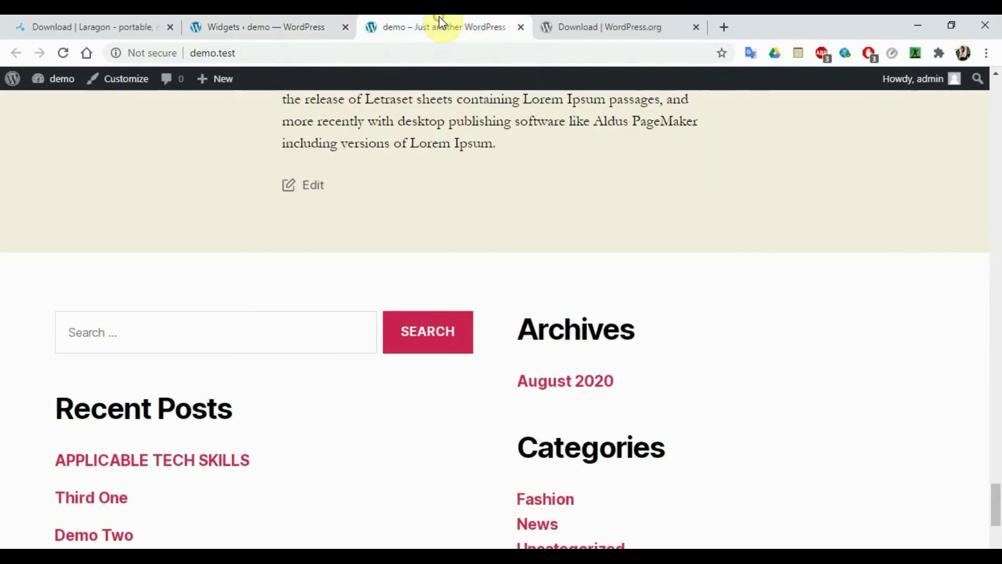
left_click(61, 52)
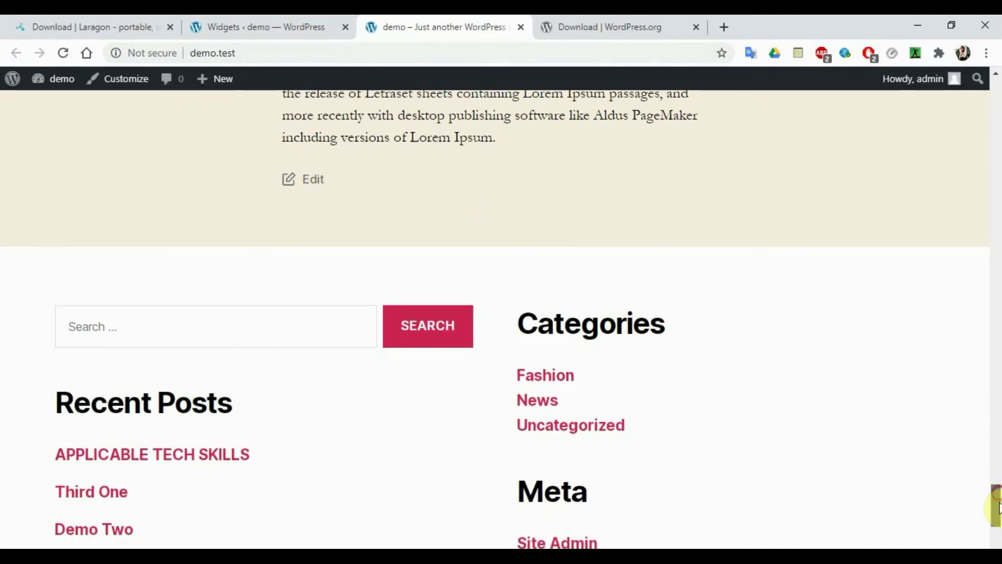
left_click_drag(998, 488, 997, 527)
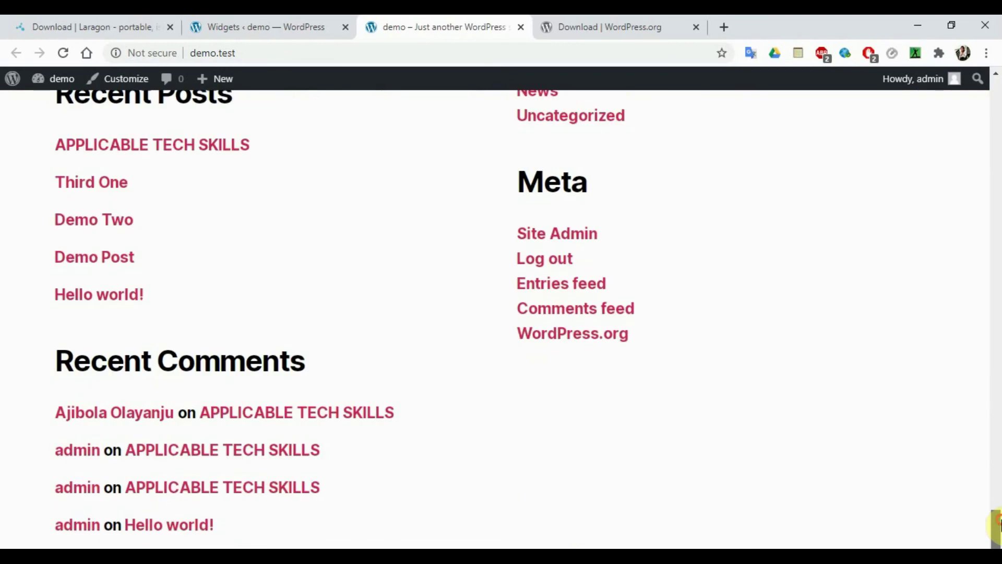
Delete the Recent Comments widget from the Footer #1 area.
left_click(265, 21)
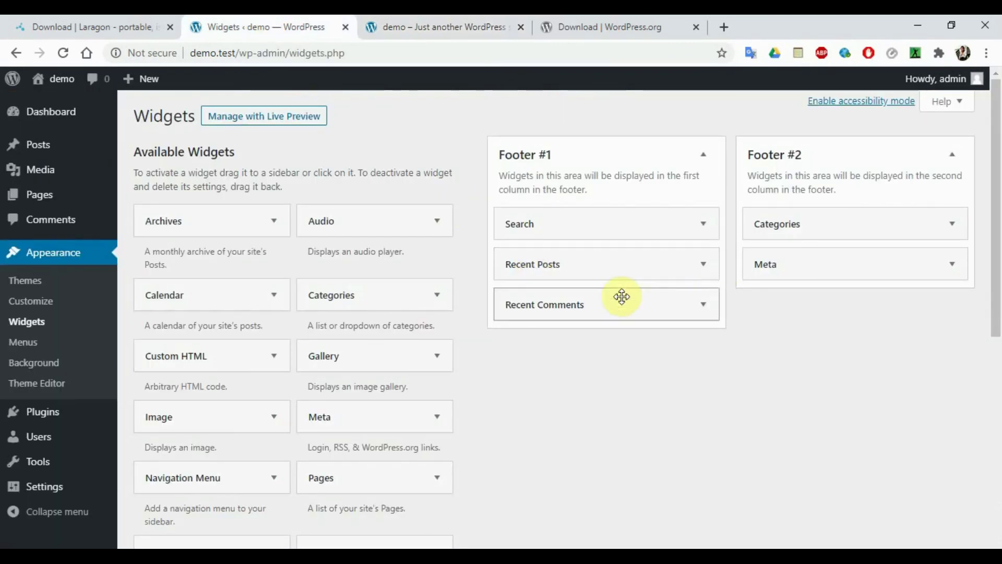
left_click(704, 304)
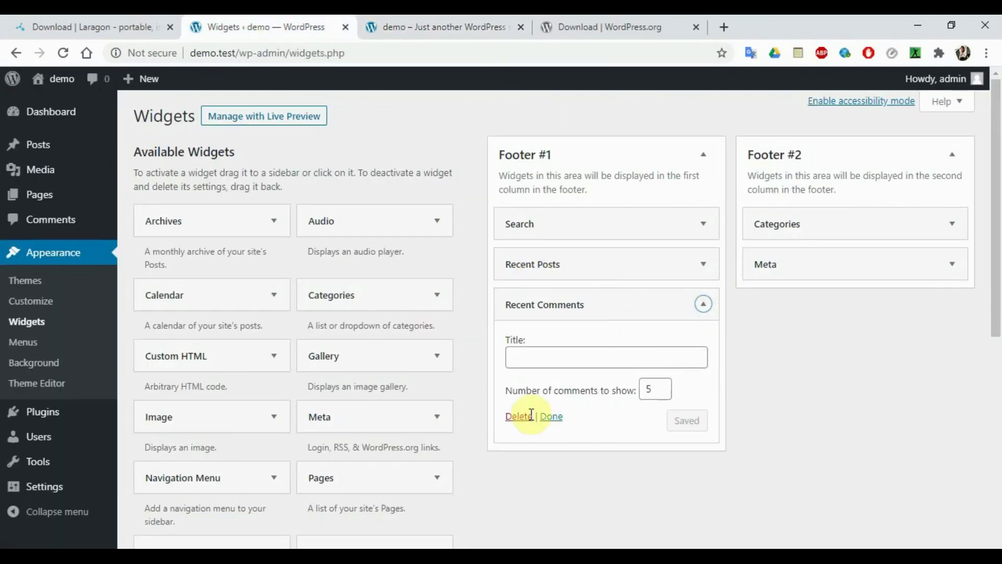
left_click(606, 402)
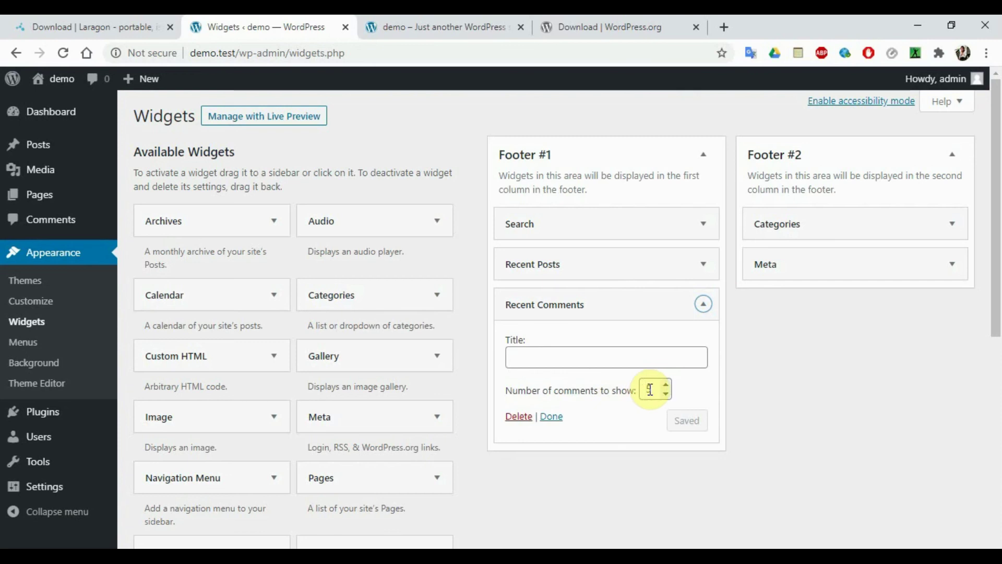
left_click(519, 417)
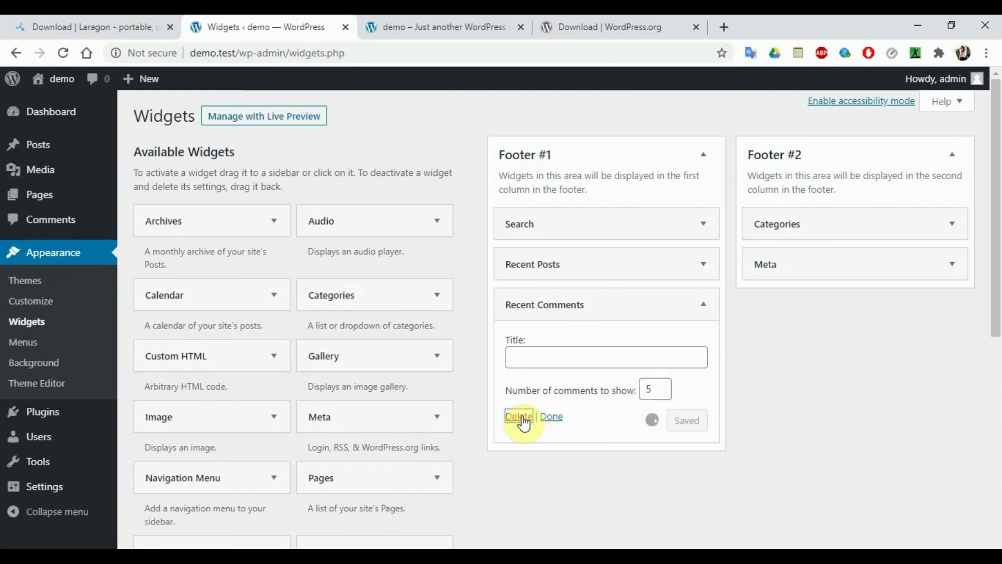
Inspect the live demo site's footer to check the removal of the Recent Comments widget.
left_click(428, 16)
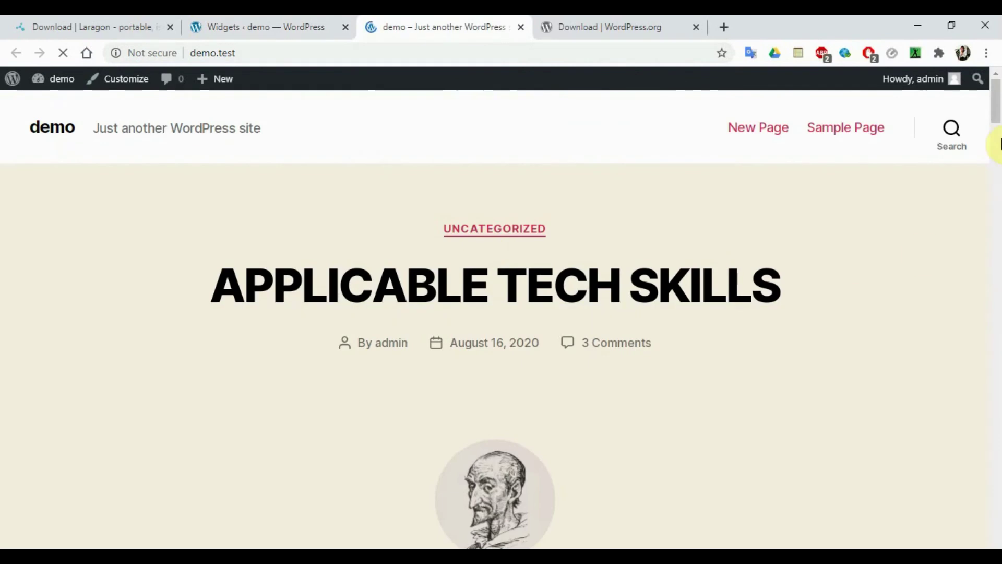
left_click_drag(998, 144, 996, 542)
scroll(991, 510, "up", 5)
scroll(991, 511, "down", 6)
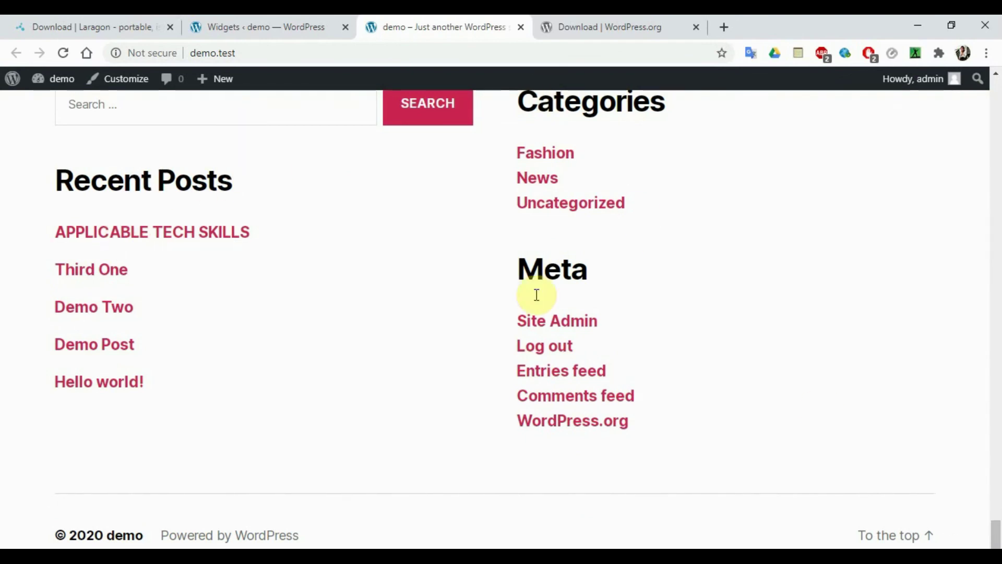
Delete the Meta widget from the Footer #2 area.
left_click(269, 16)
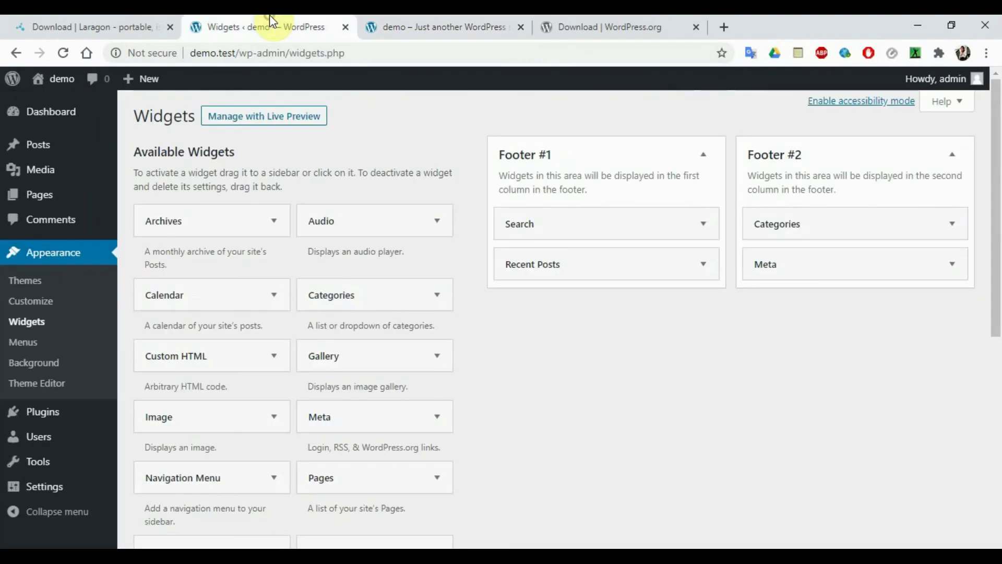
left_click(951, 264)
left_click(768, 345)
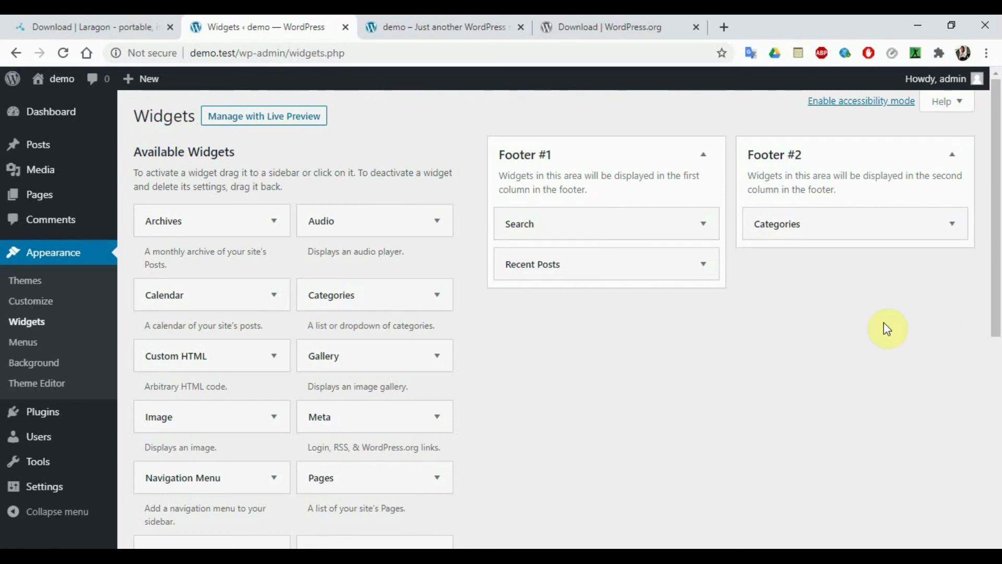
Reload the live demo site to check the footer without the Meta widget, and return to the Widgets page.
left_click(427, 29)
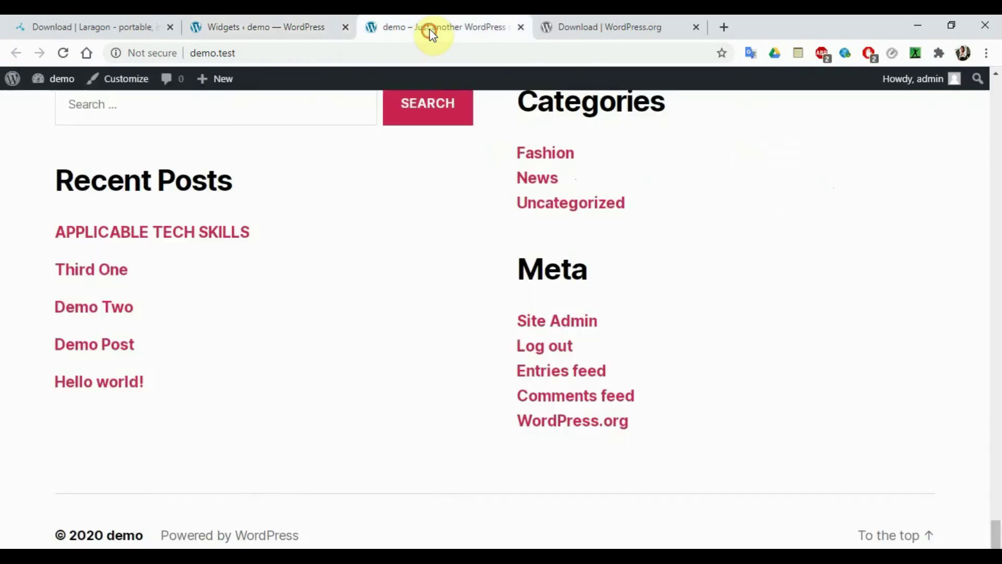
left_click(63, 53)
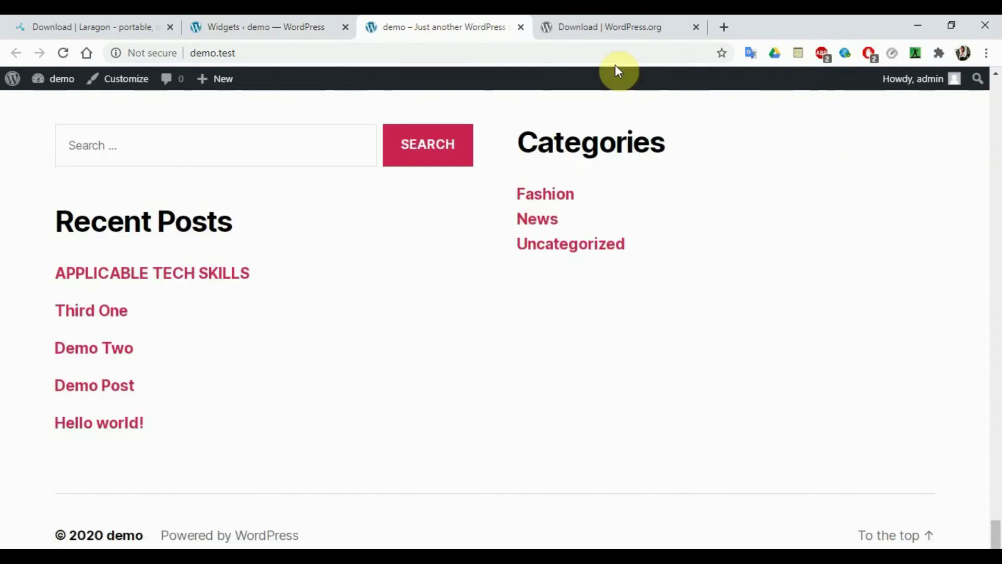
left_click(331, 18)
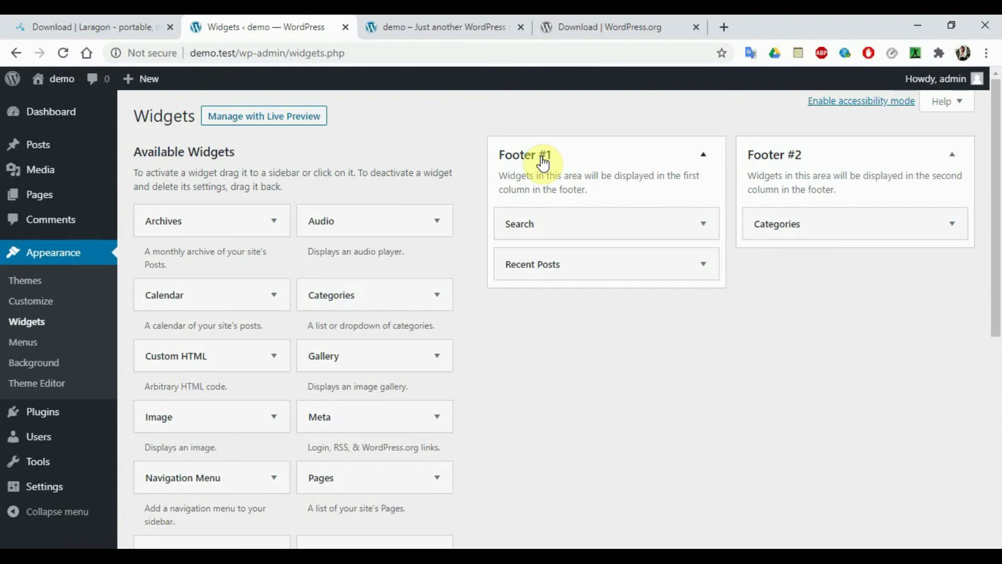
left_click(629, 151)
left_click(629, 150)
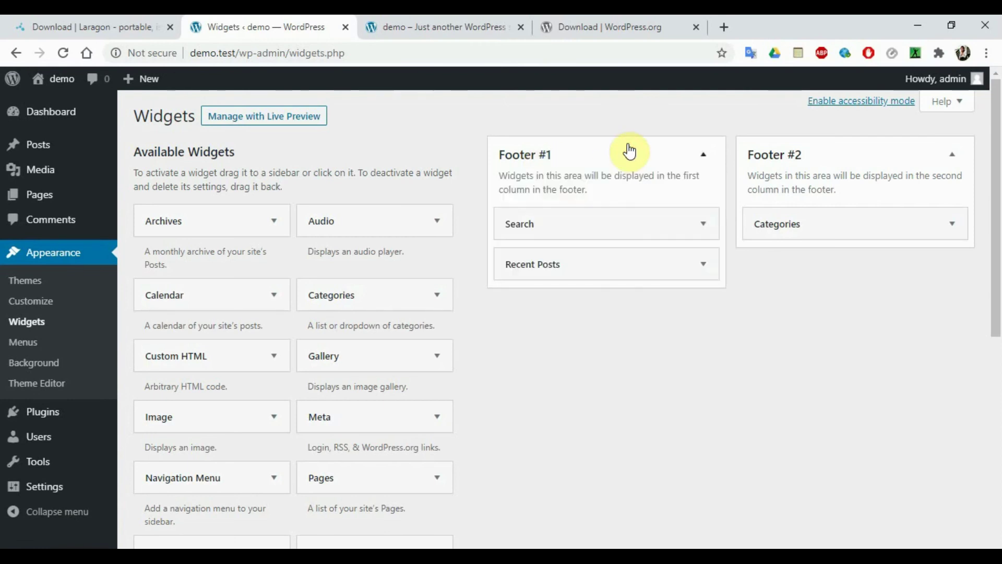
left_click(789, 164)
left_click(788, 163)
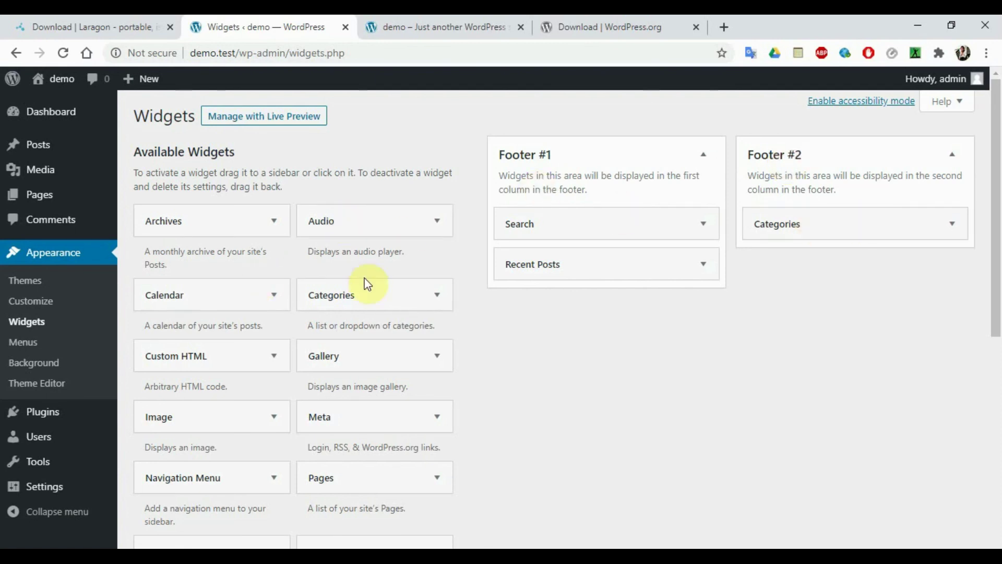
Add a Calendar widget below Categories in the Footer #2 area, title it "Book an Appointment" and save it.
left_click_drag(177, 302, 835, 259)
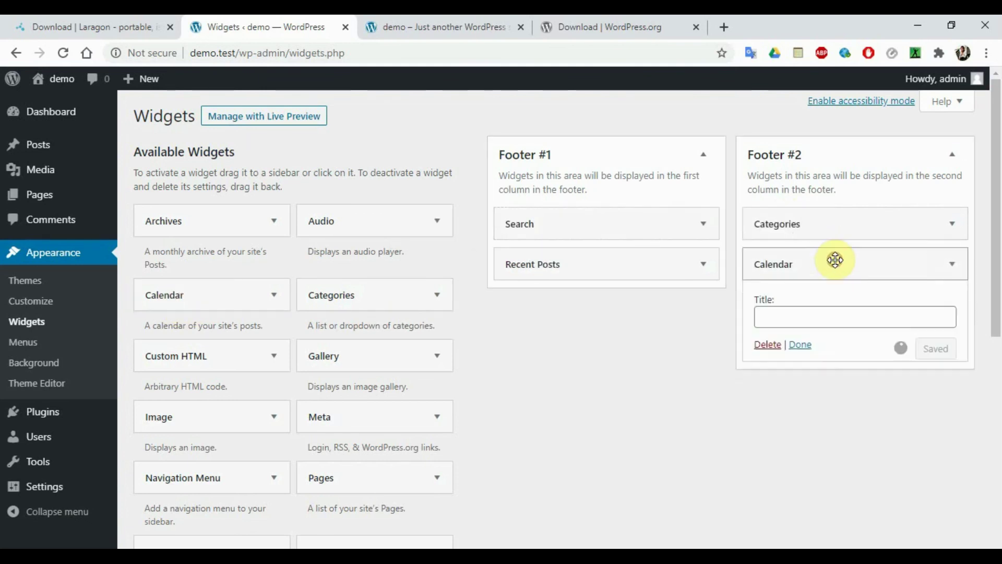
left_click(856, 315)
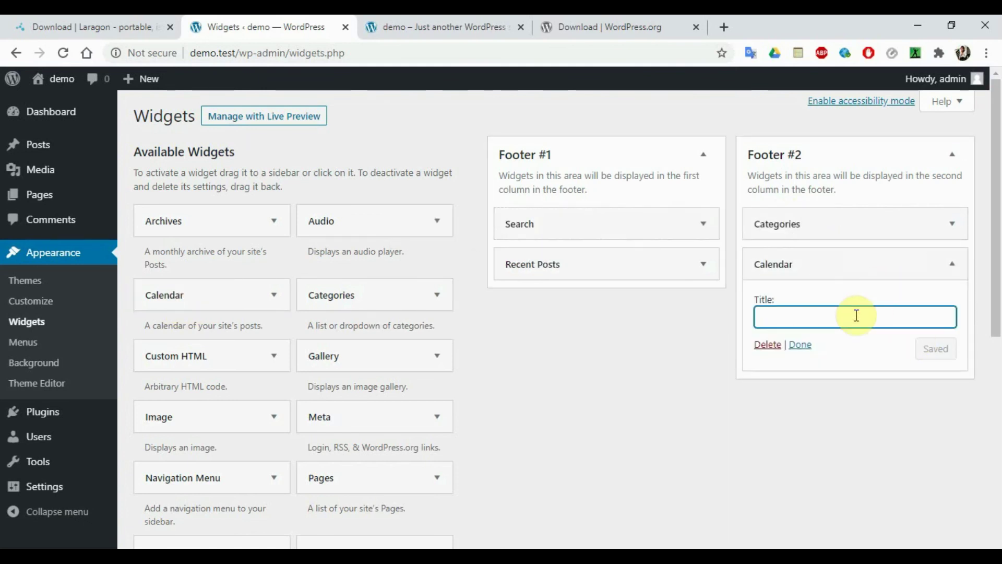
type("C")
key("BackSpace")
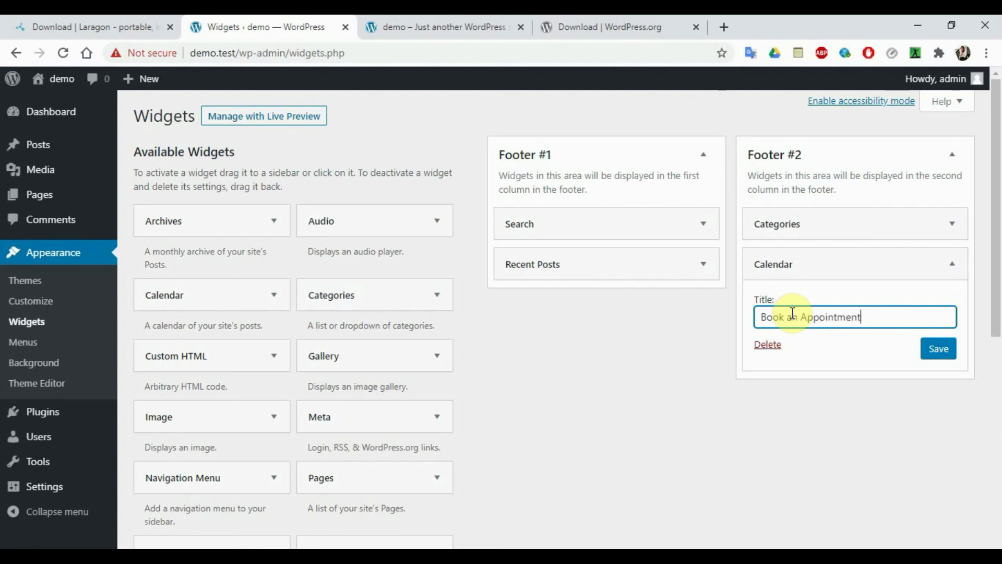
left_click(938, 349)
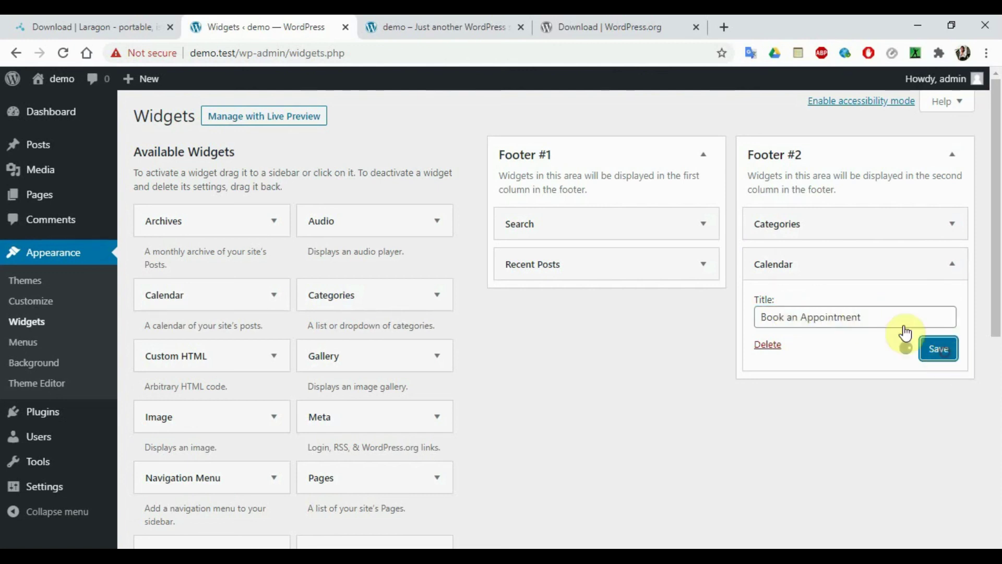
Reload the live demo site and examine the "Book an Appointment" calendar in its footer.
left_click(441, 18)
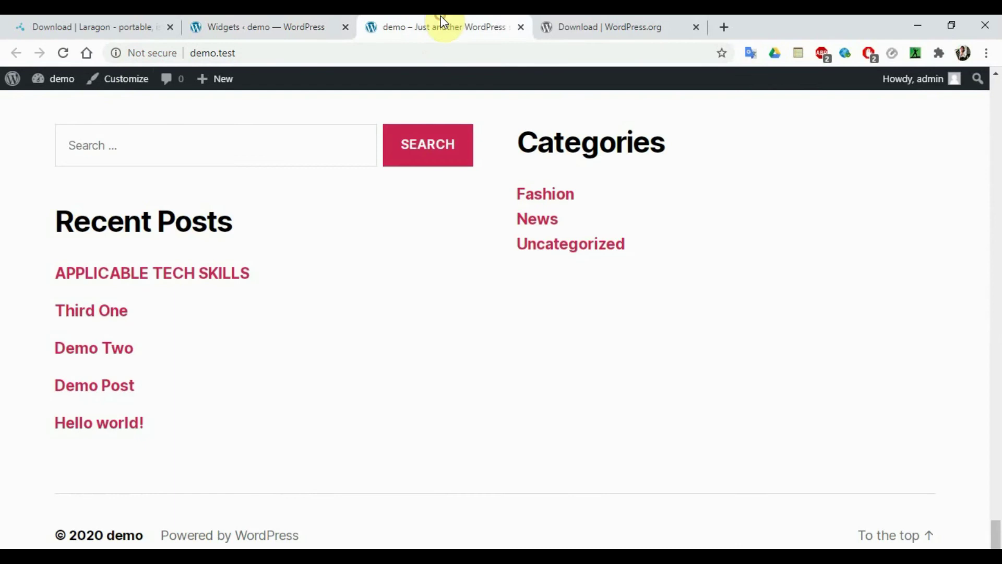
left_click(63, 53)
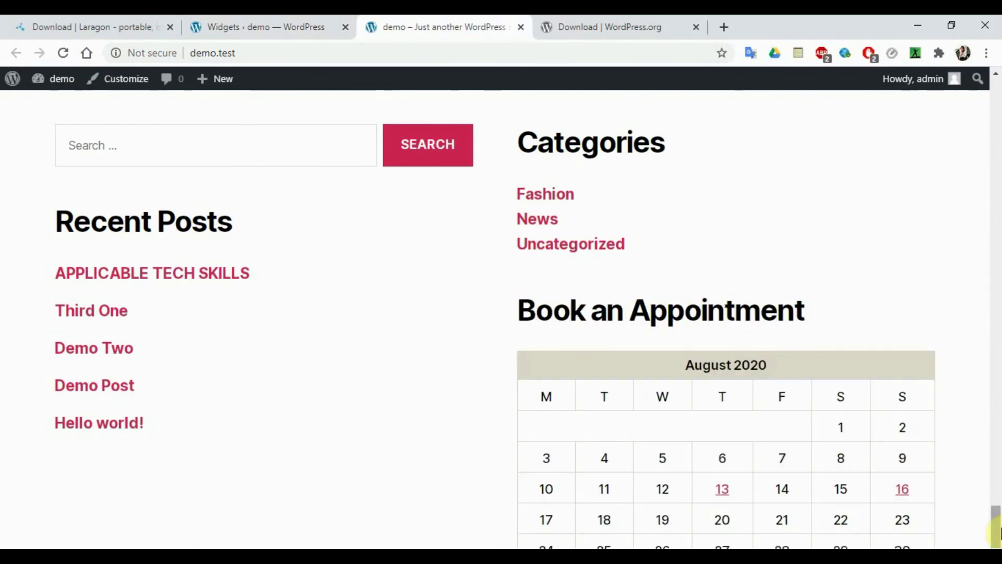
scroll(997, 533, "down", 4)
scroll(997, 532, "up", 4)
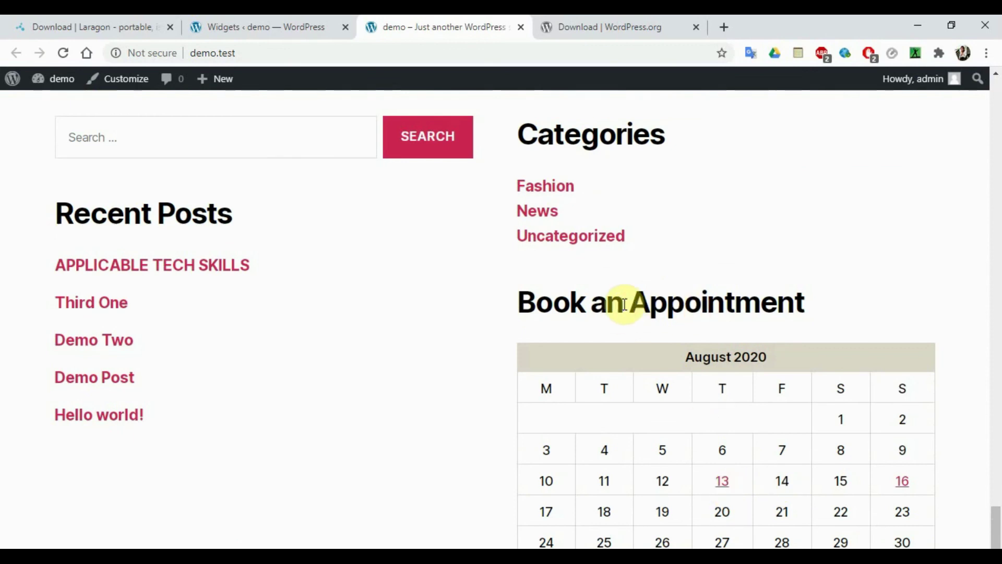
Delete the Calendar widget from the Footer #2 area.
left_click(231, 24)
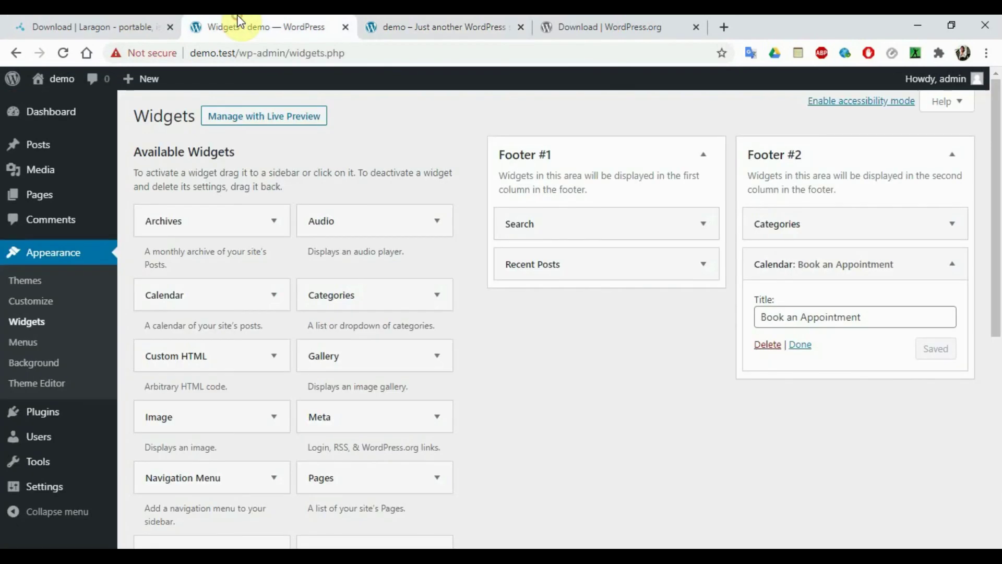
left_click(776, 348)
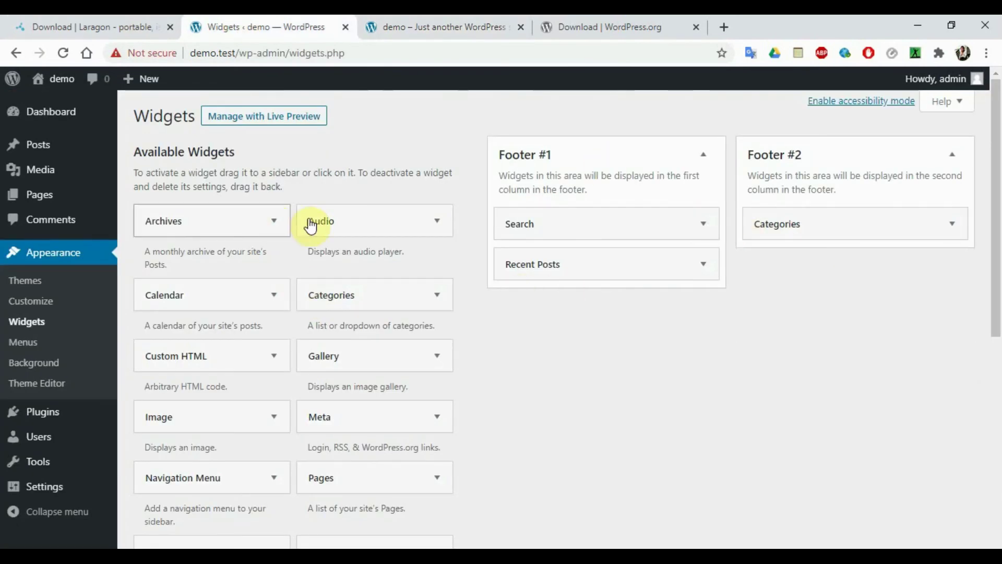
Add an Audio widget below Categories in the Footer #2 area, using Track03-1.mp3 from the media library.
left_click_drag(309, 221, 808, 261)
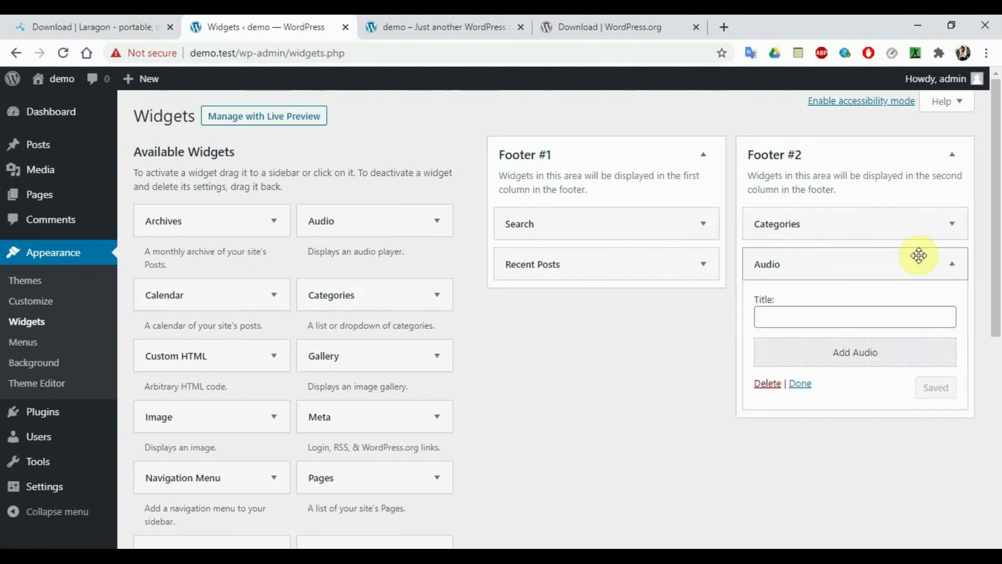
left_click(840, 359)
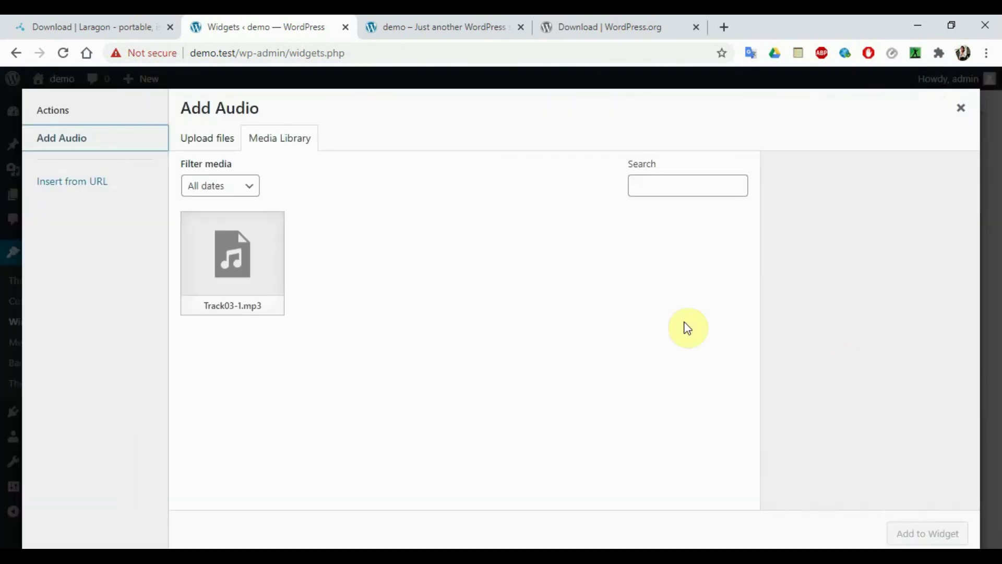
left_click(238, 250)
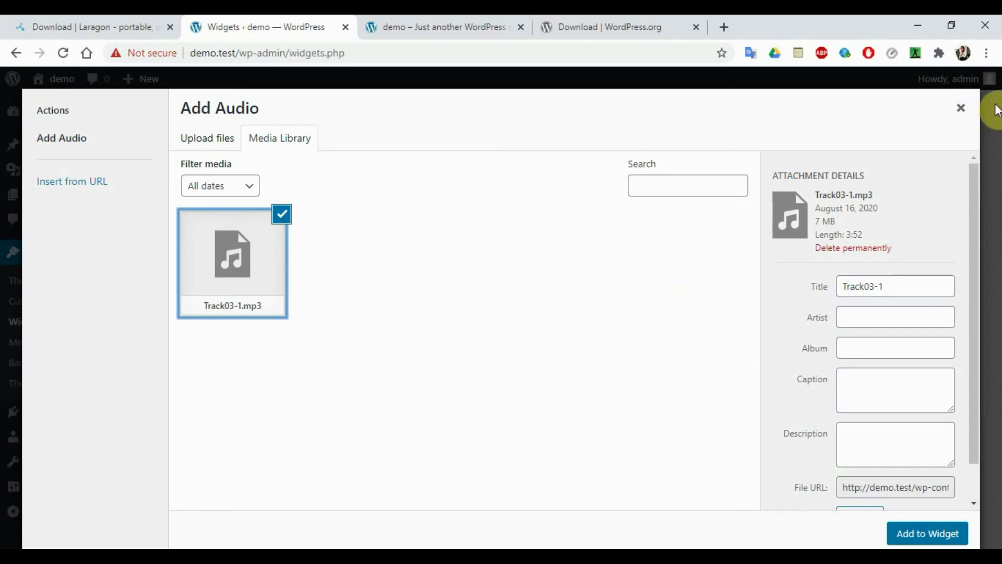
Play the footer's audio track briefly on the live demo site and pause it.
key("ctrl+Tab")
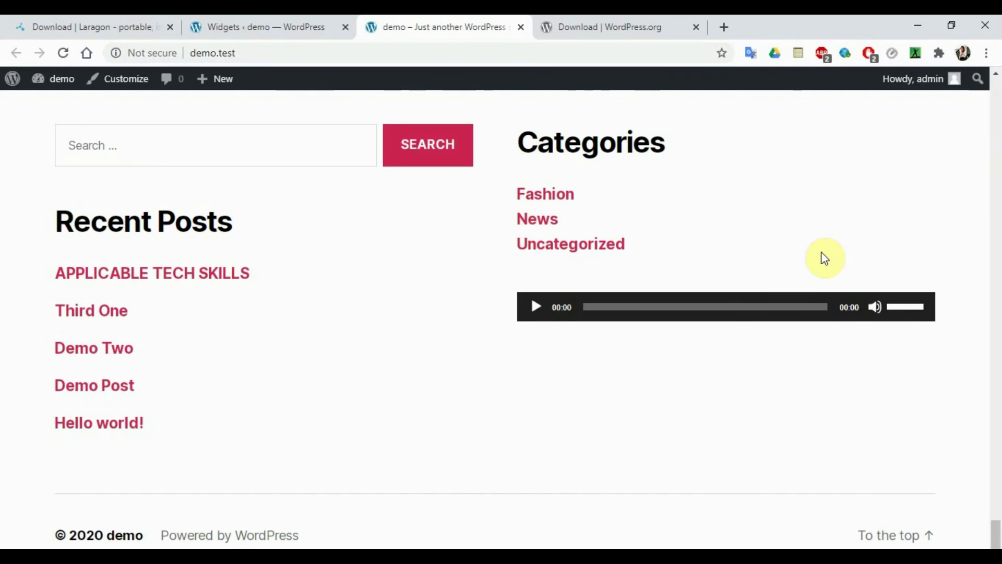
left_click(538, 316)
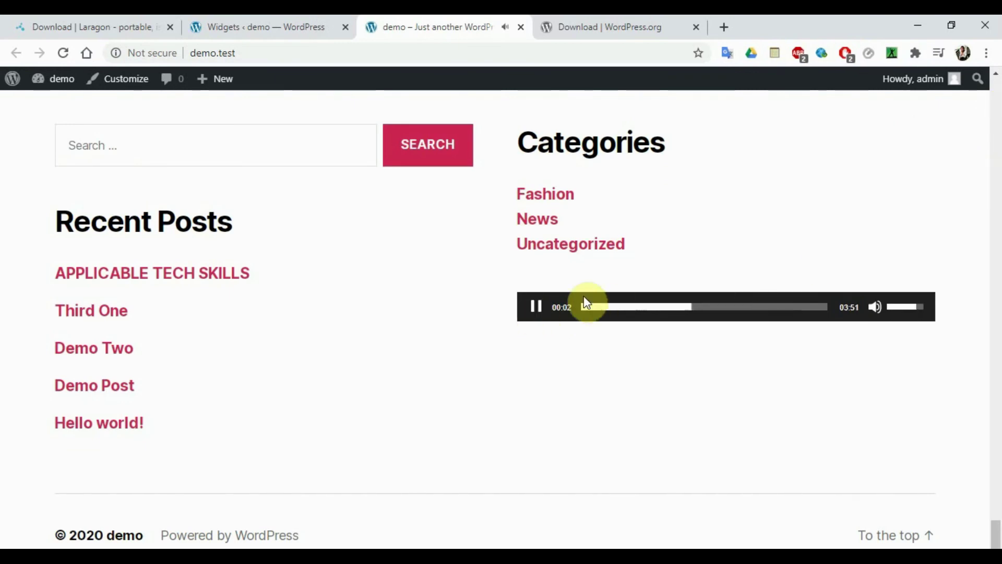
left_click(539, 310)
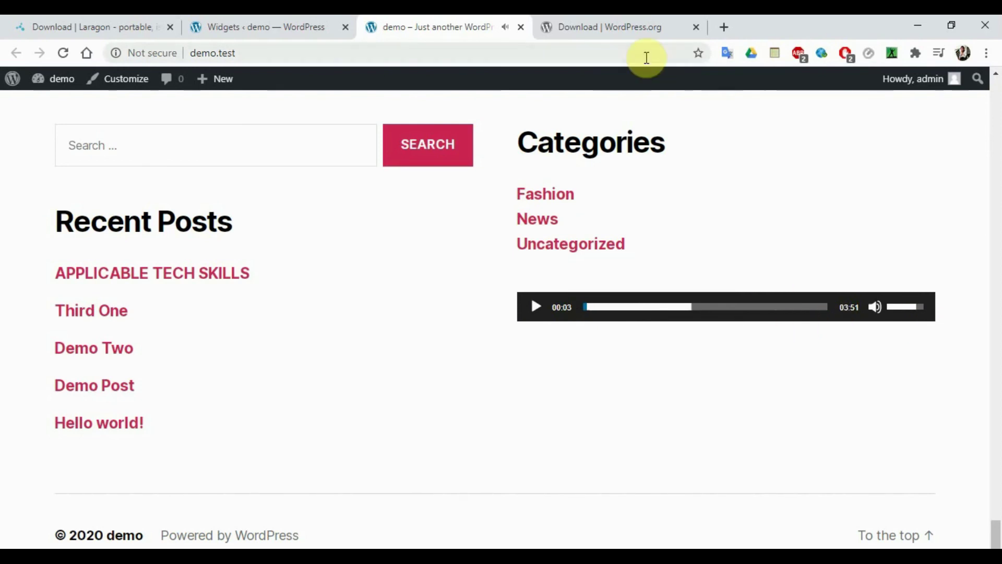
Add a Video widget to the Footer #2 area from the available widgets.
left_click(286, 24)
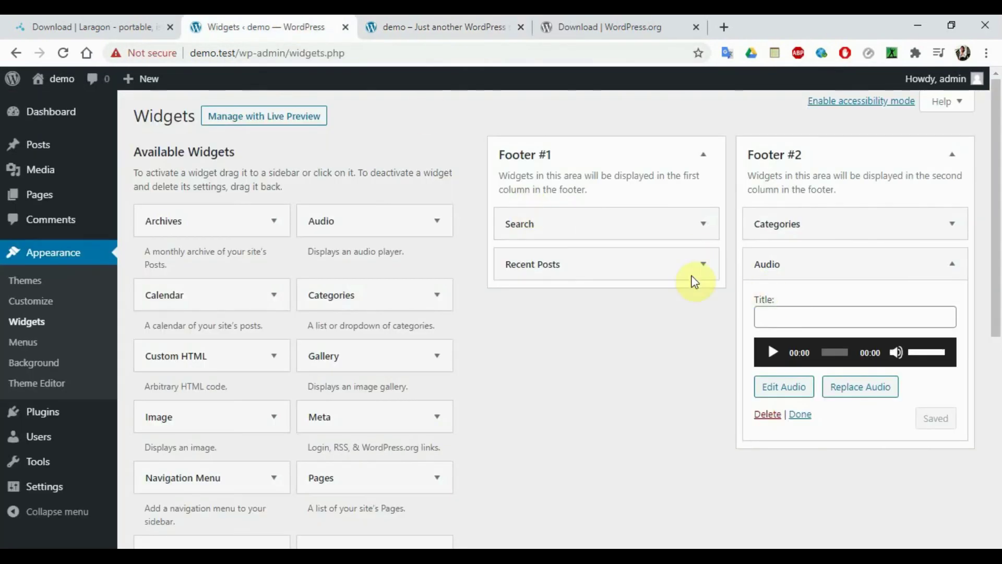
left_click_drag(996, 170, 995, 387)
left_click_drag(254, 319, 230, 315)
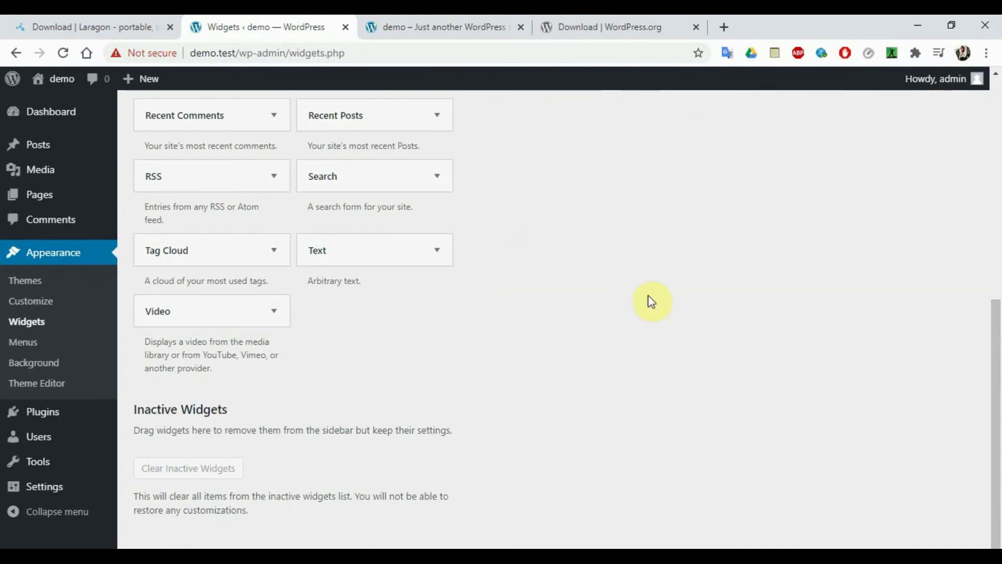
left_click(275, 316)
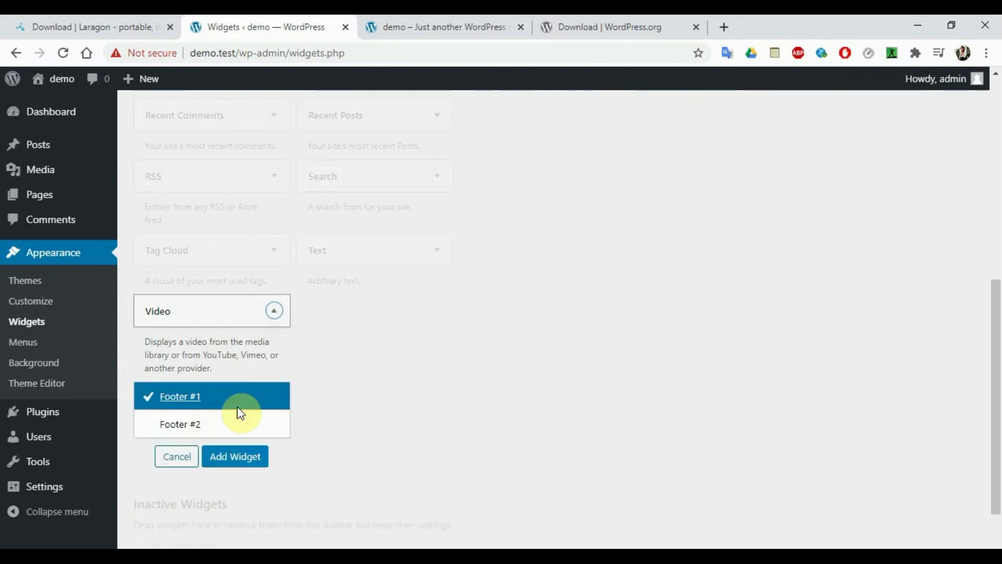
left_click(187, 427)
left_click(235, 455)
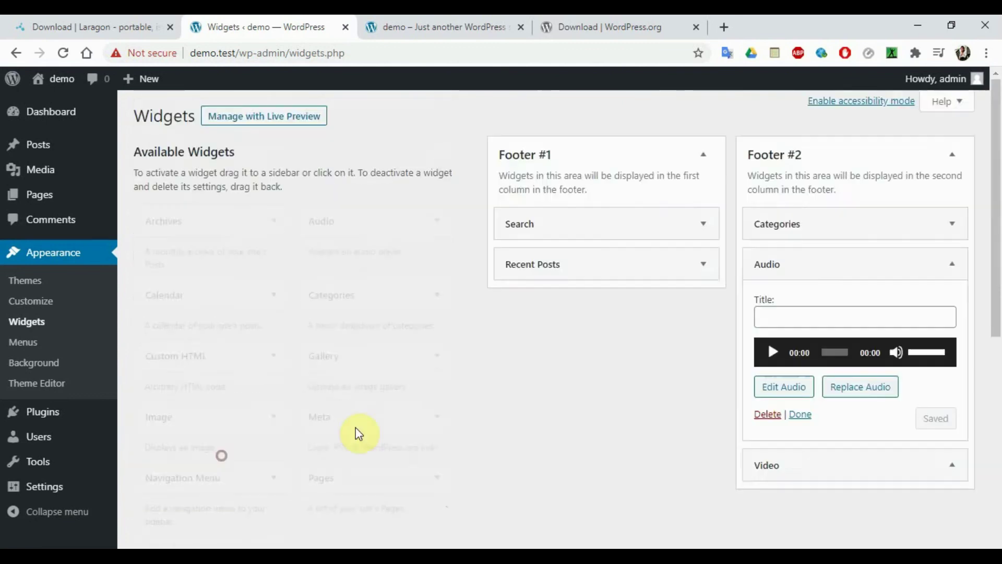
View the Video widget's media library and Insert from URL options without adding a video, and delete the widget.
left_click(995, 201)
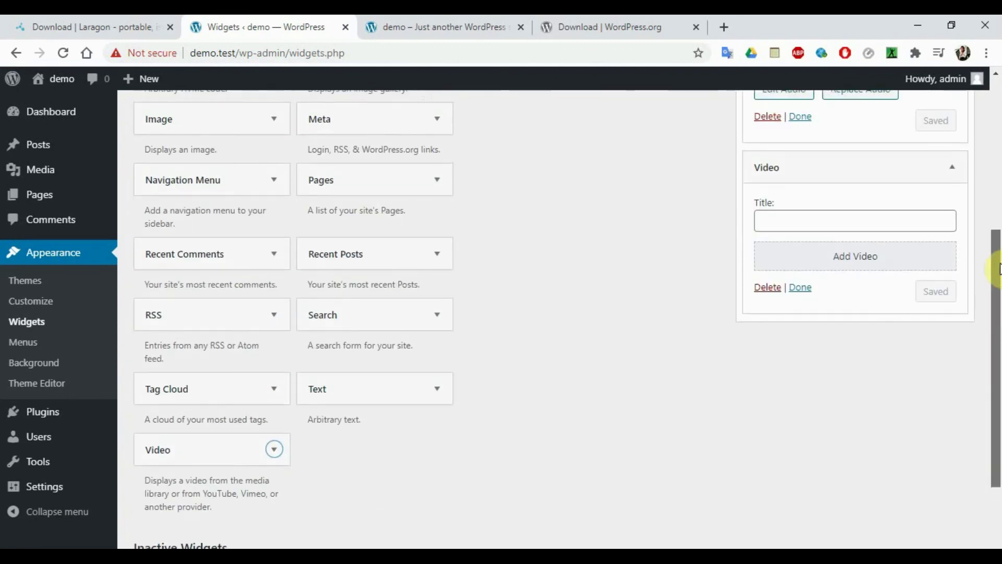
left_click(832, 389)
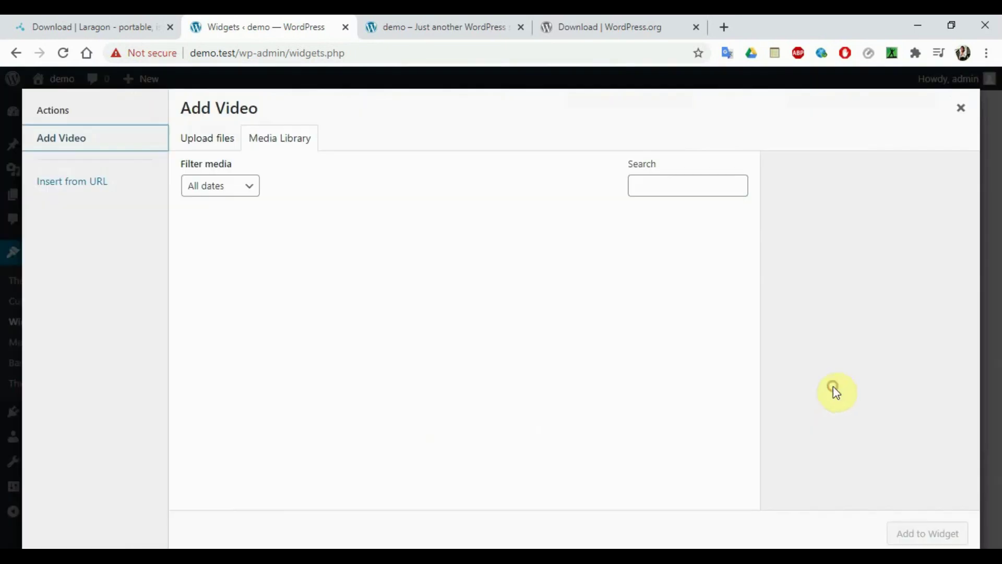
left_click(107, 181)
left_click(962, 109)
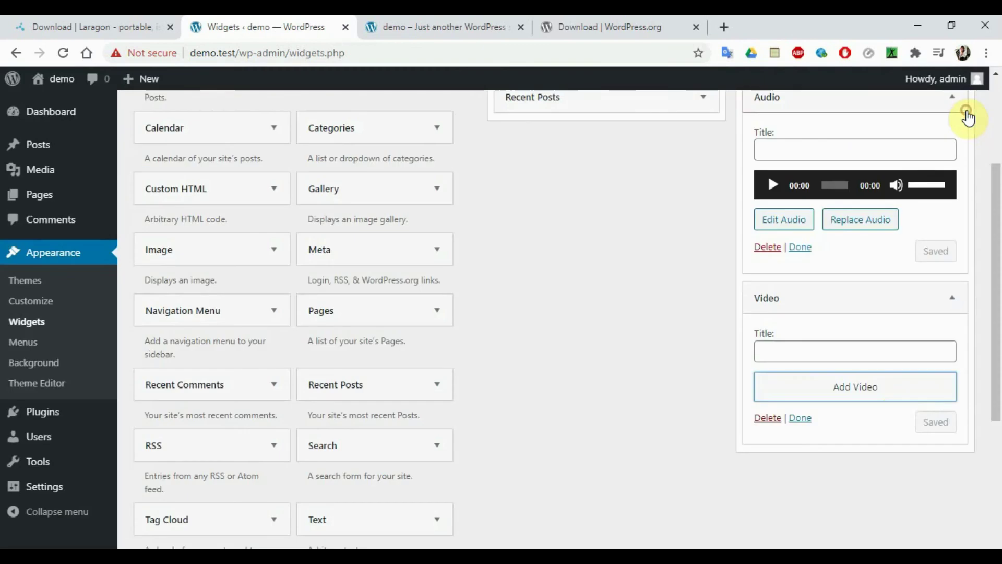
left_click(768, 418)
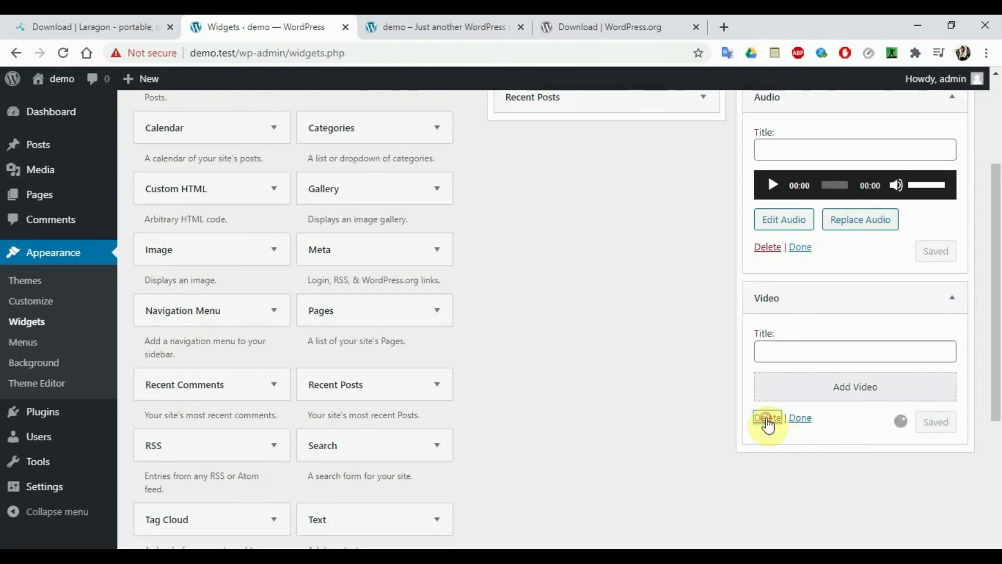
Collapse the Audio widget and add a Custom HTML widget below it in the Footer #2 area.
left_click_drag(995, 318, 997, 404)
left_click(952, 264)
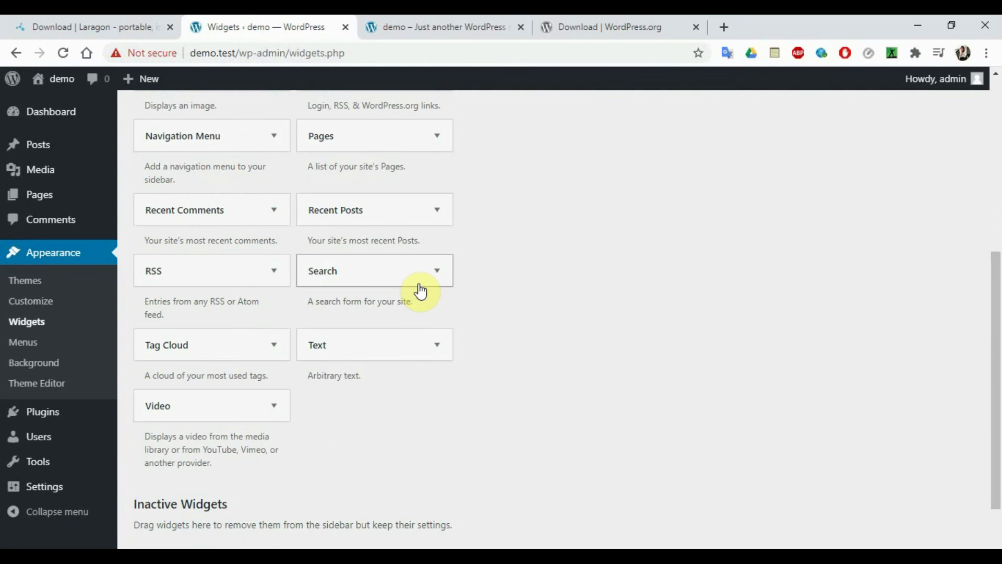
left_click_drag(999, 378, 996, 273)
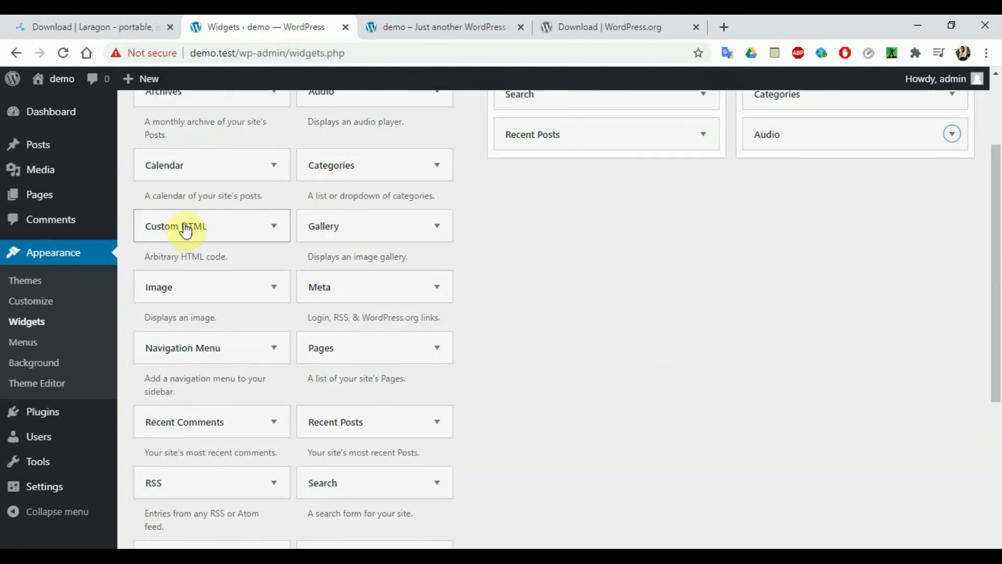
left_click_drag(185, 229, 800, 167)
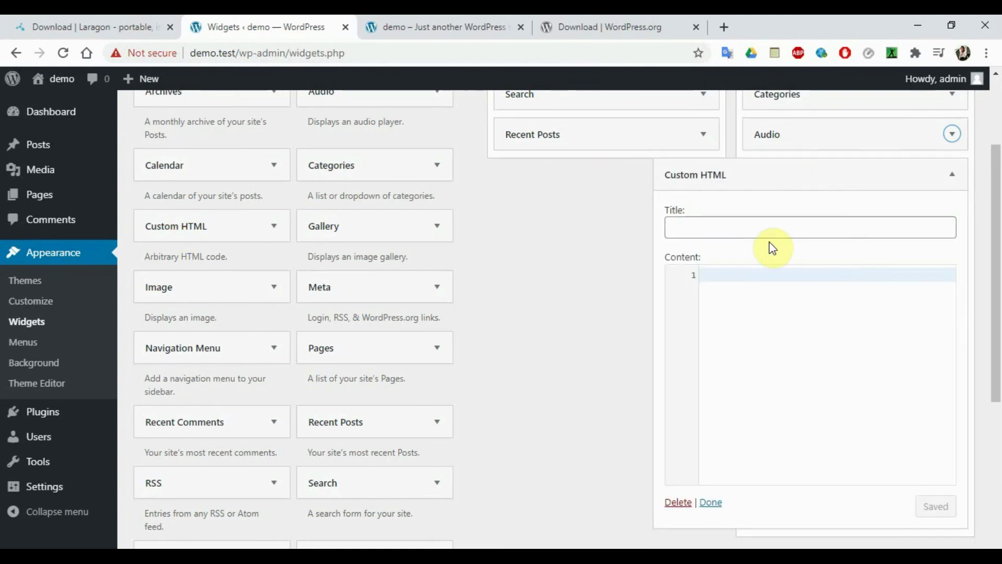
Title the new Custom HTML widget "Video".
left_click(713, 232)
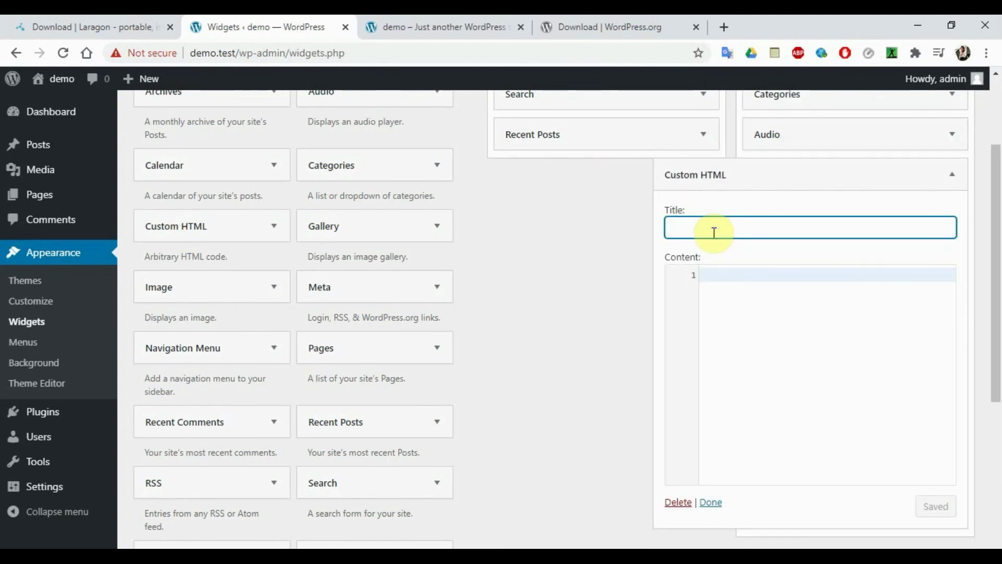
type("Video")
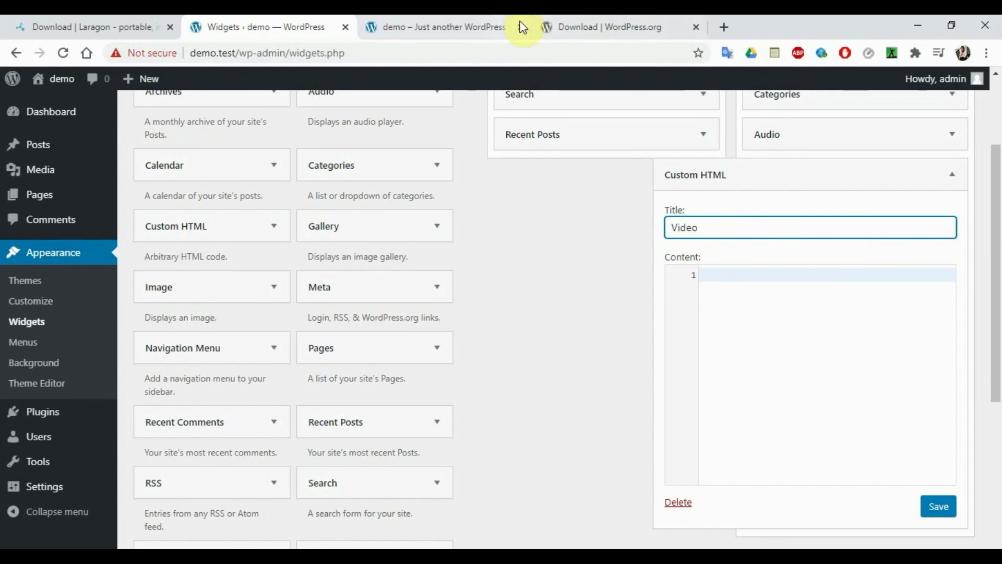
Open vtubusinessportal.com in a new browser tab and copy the embed code of its VTU Business Portal (VBP Intro) video.
left_click(724, 27)
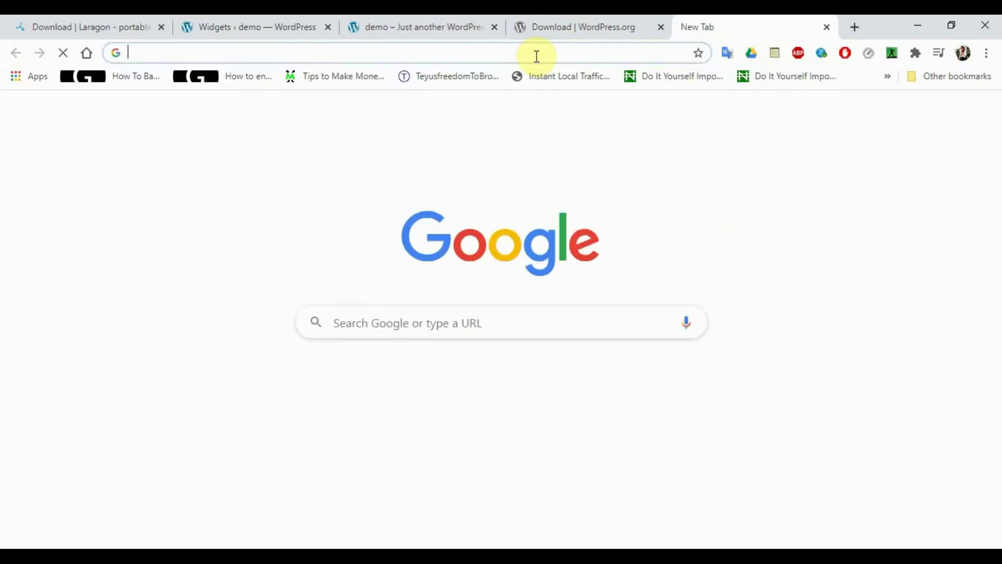
type("vtu")
key("Return")
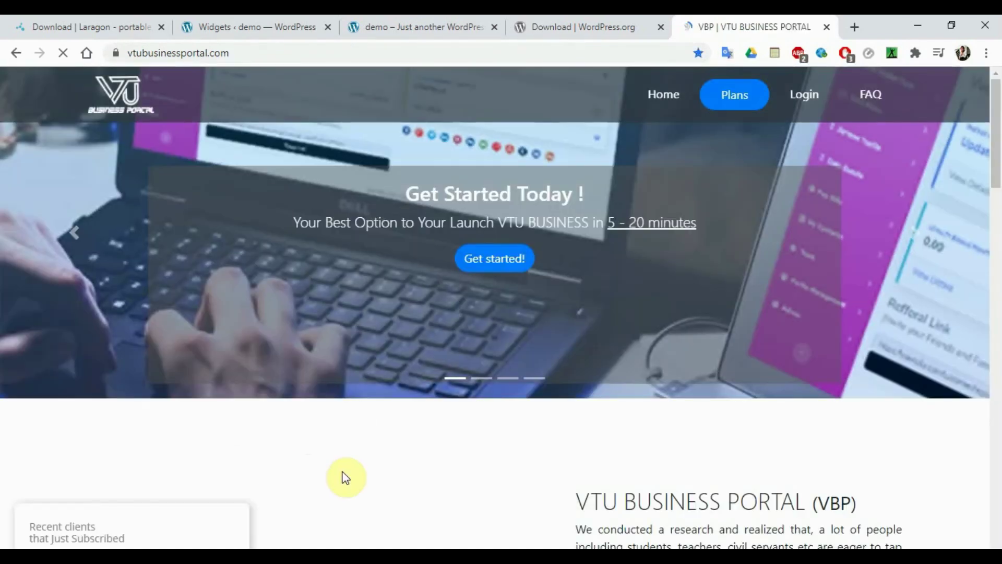
right_click(362, 474)
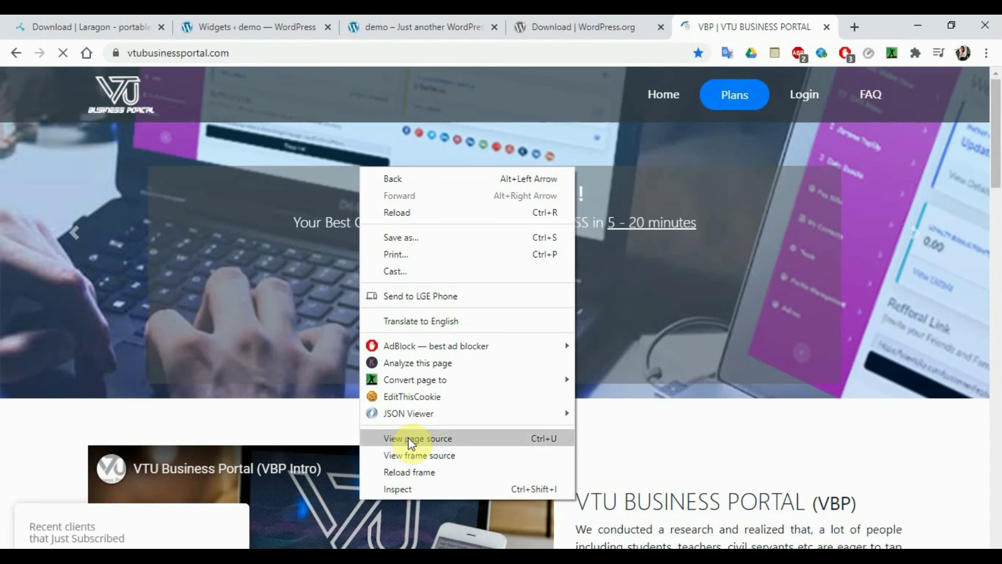
right_click(337, 539)
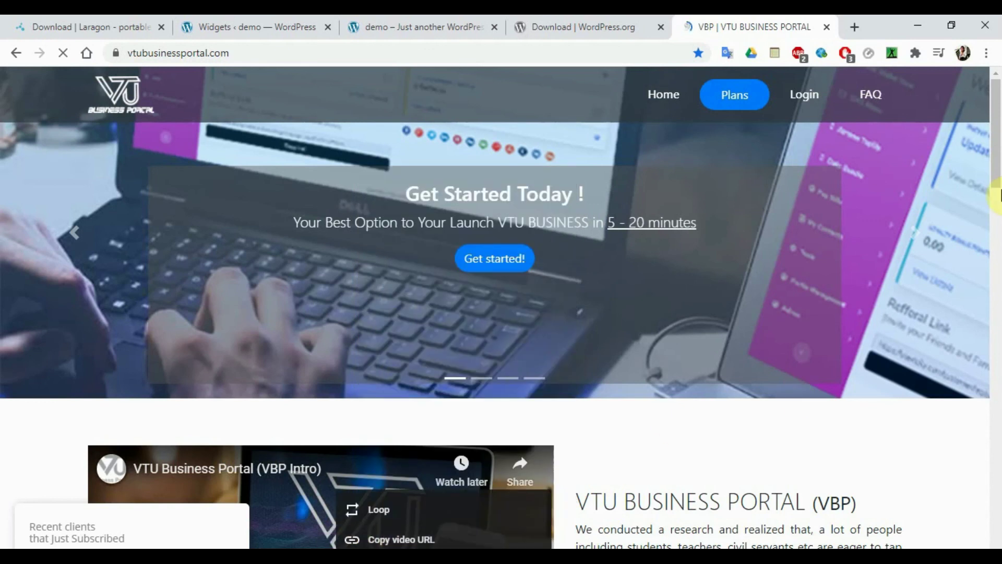
left_click_drag(996, 188, 996, 243)
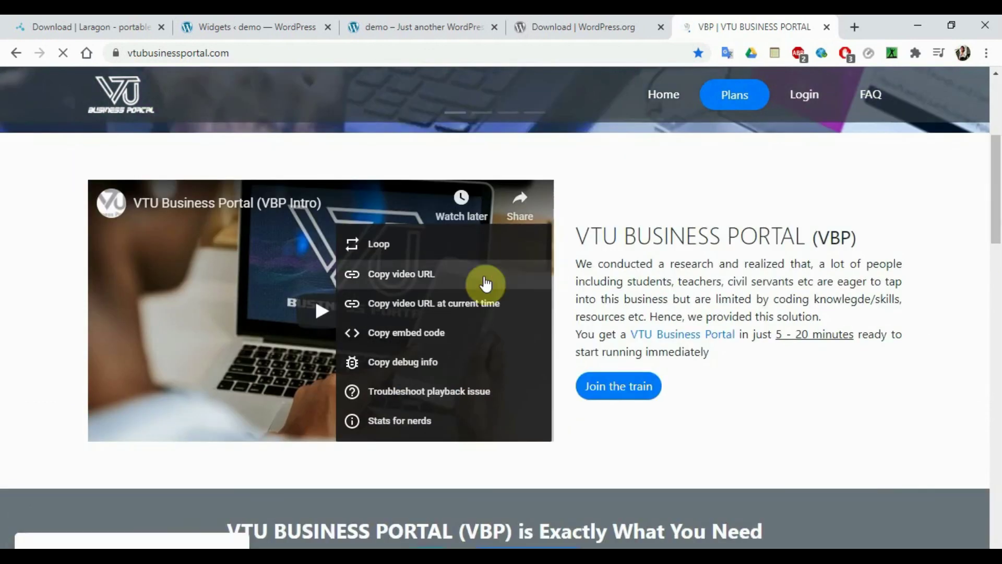
left_click(400, 336)
Paste the video's embed code into the Custom HTML widget's content, save the widget and collapse it.
left_click(252, 21)
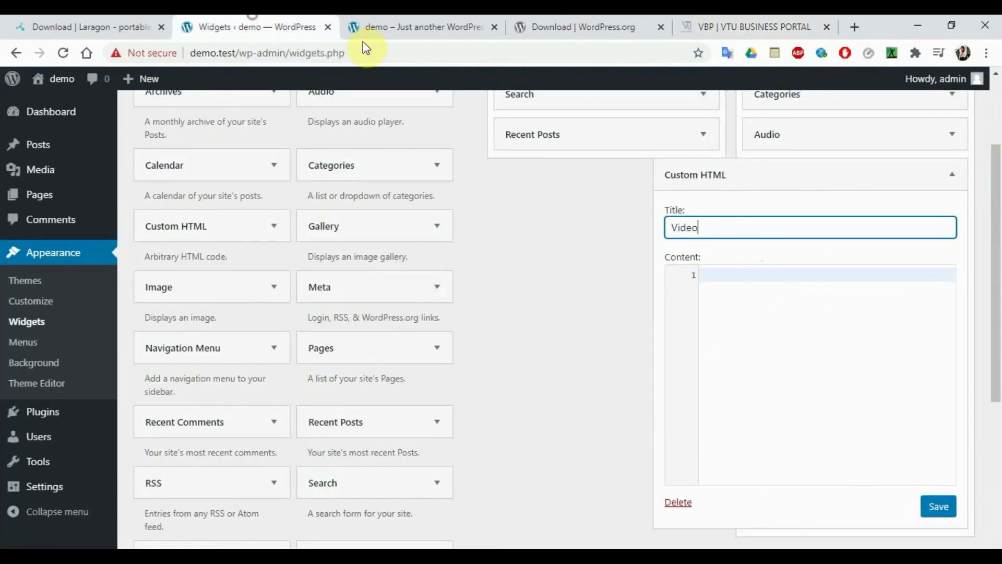
left_click(823, 286)
key("ctrl+v")
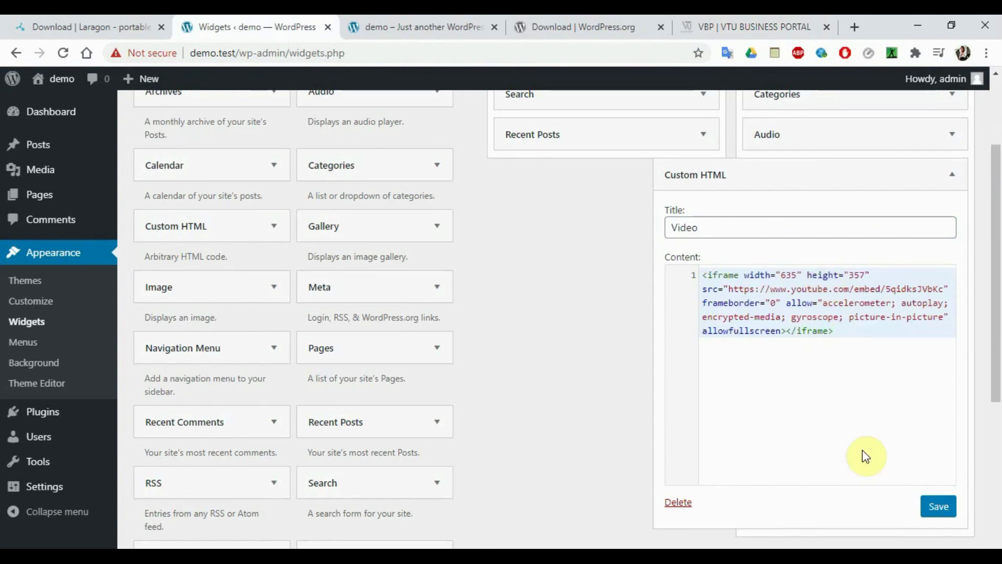
left_click(938, 507)
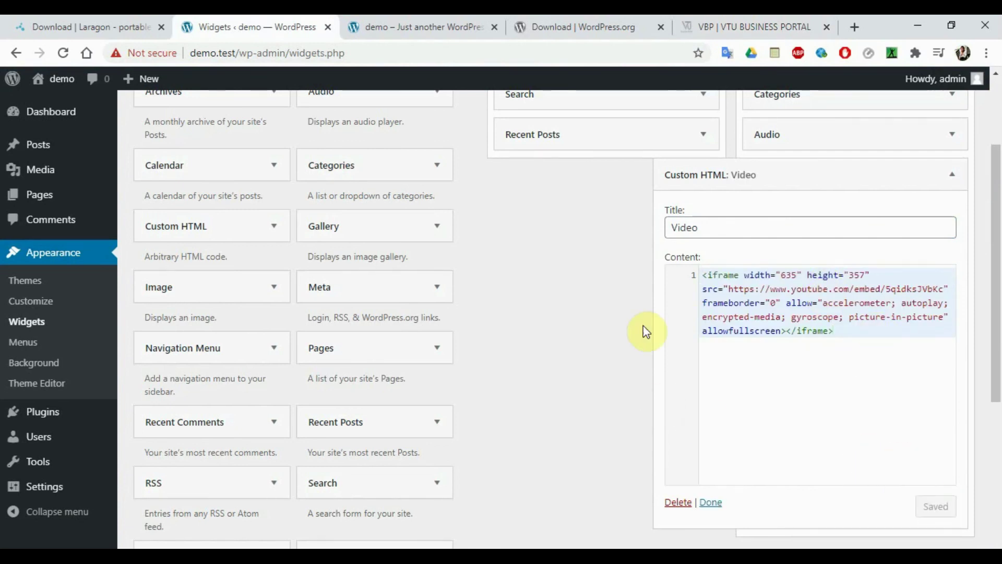
left_click(711, 503)
Reload the live demo site and check the embedded video in the footer's second column.
left_click(385, 23)
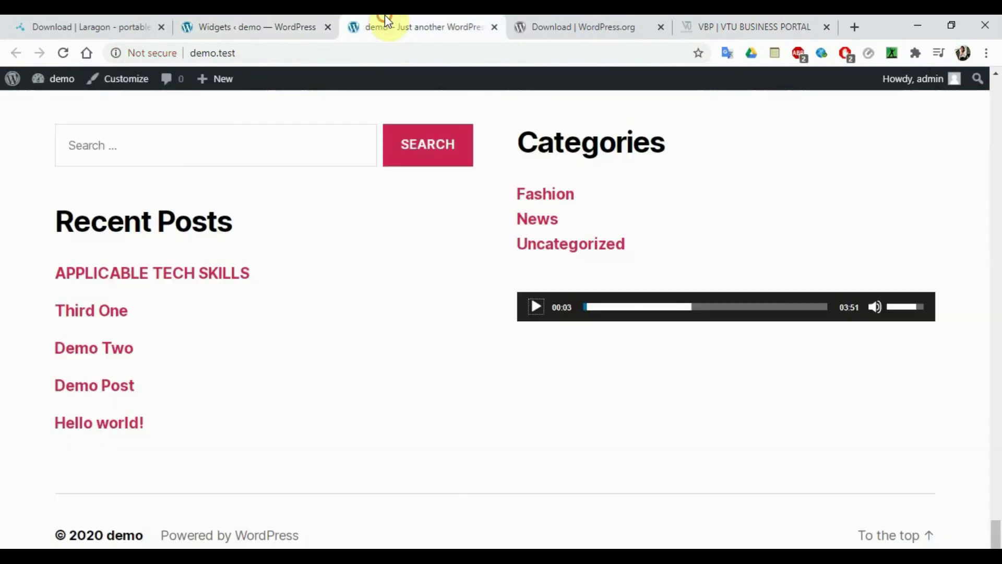
left_click(63, 54)
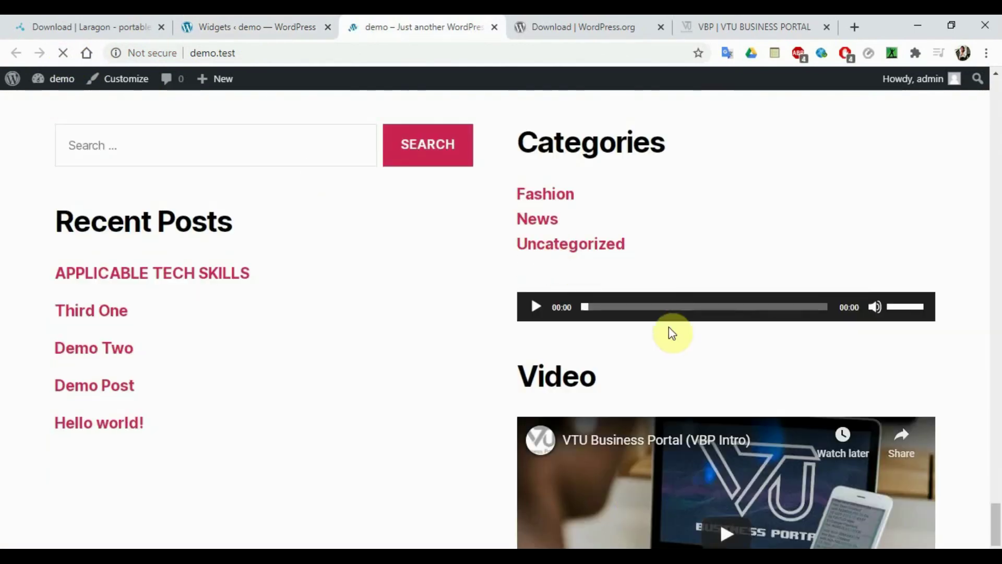
left_click_drag(996, 514, 998, 540)
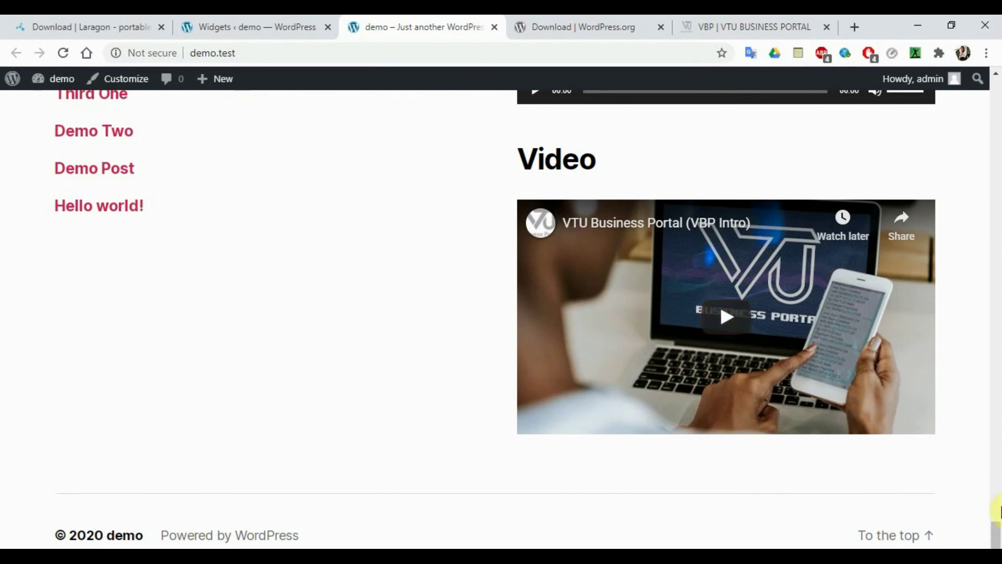
scroll(998, 535, "up", 5)
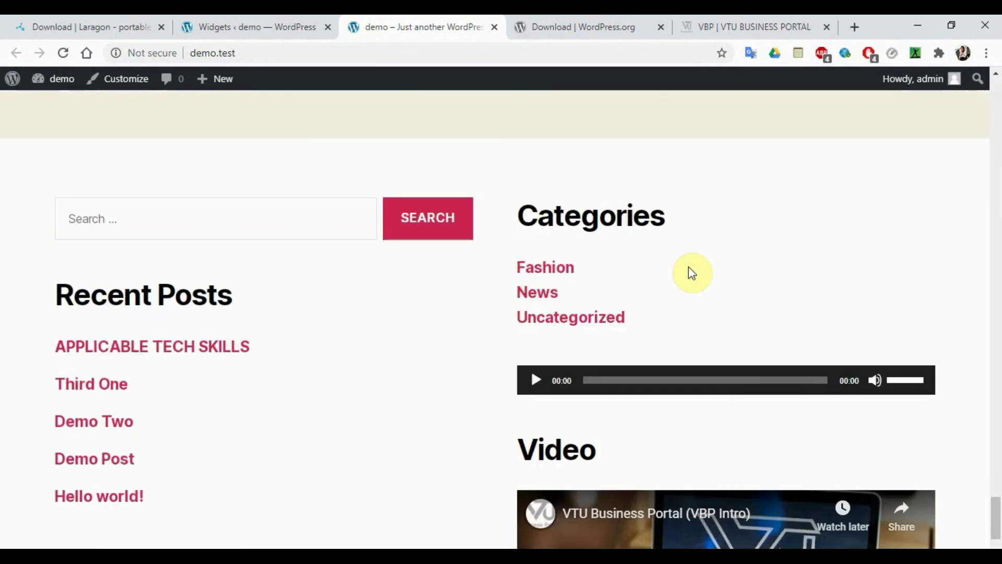
Add a Pages widget below Recent Posts in the Footer #1 area, leave it sorted by page title, and collapse it.
left_click(275, 25)
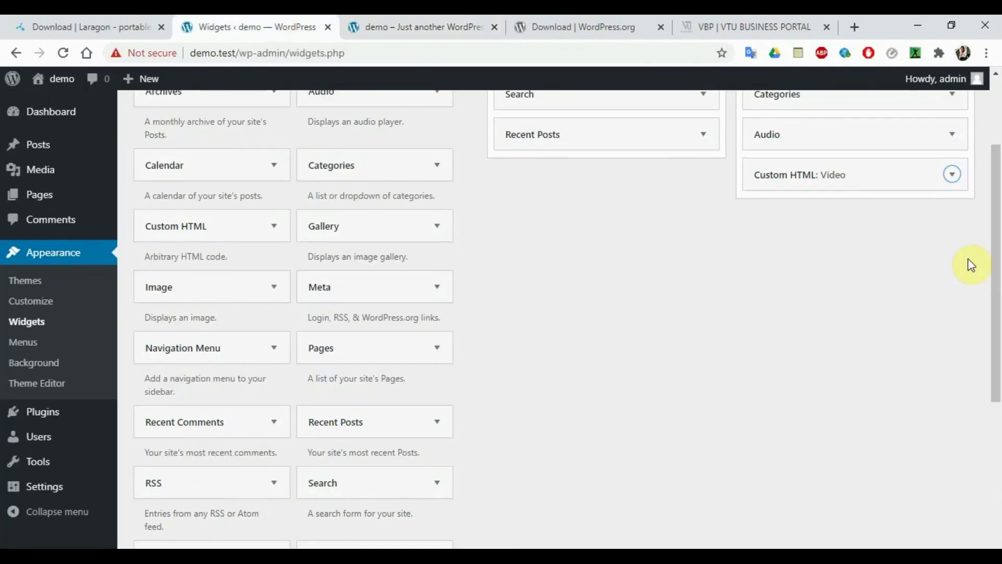
left_click_drag(995, 264, 997, 214)
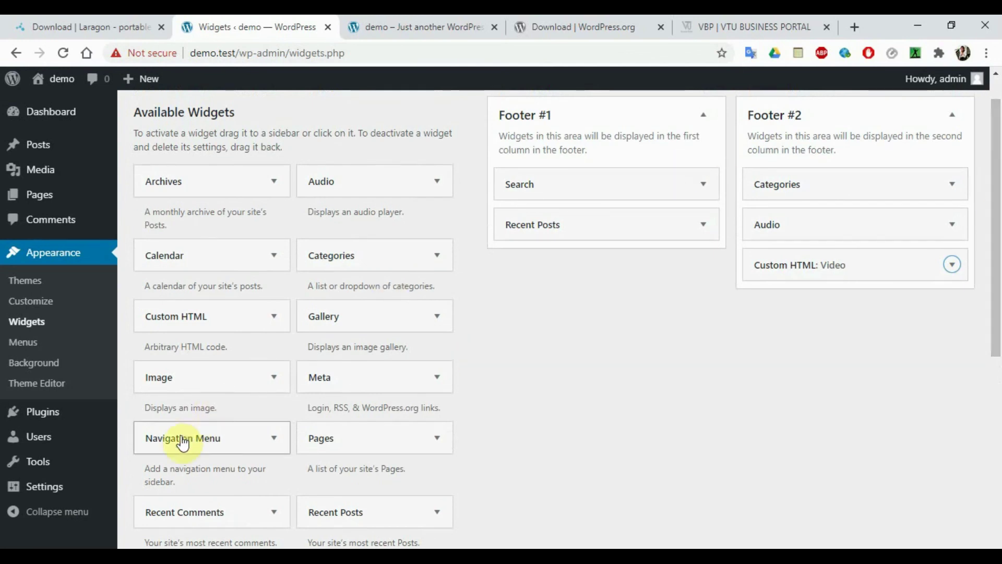
left_click_drag(179, 436, 222, 428)
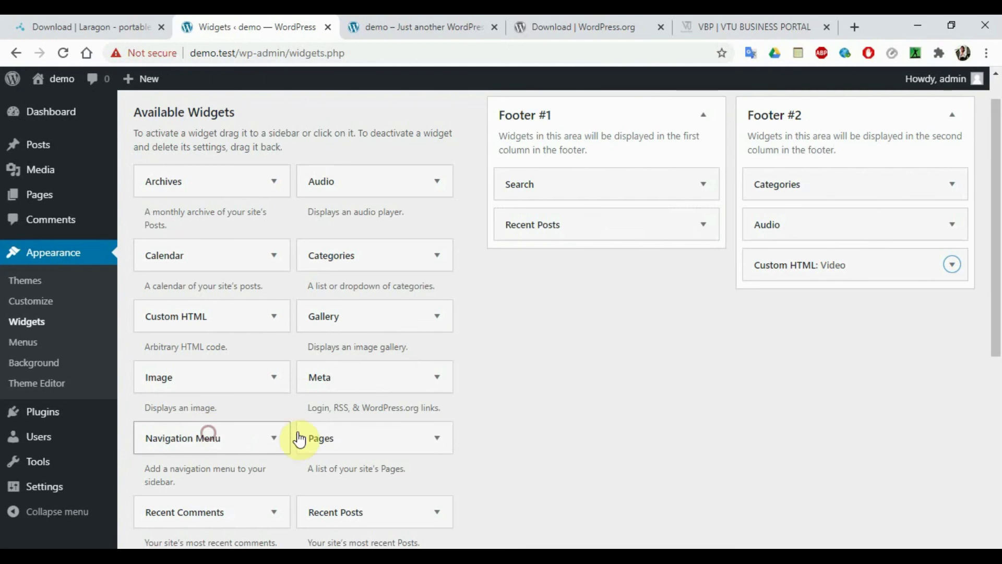
left_click_drag(298, 436, 562, 258)
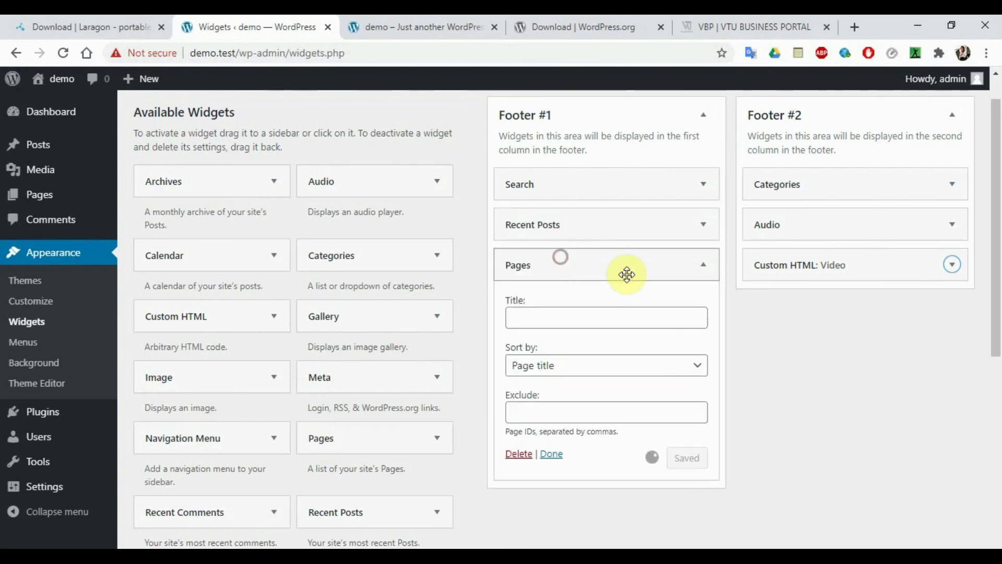
left_click(605, 366)
left_click(606, 370)
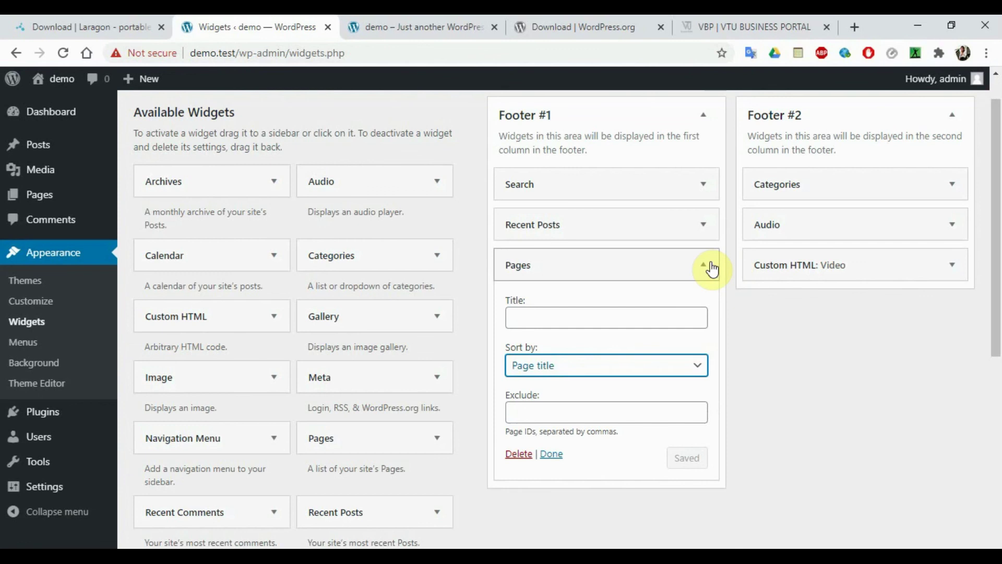
left_click(705, 265)
Reload the live demo site and check the Pages list in the footer's first column.
left_click(420, 21)
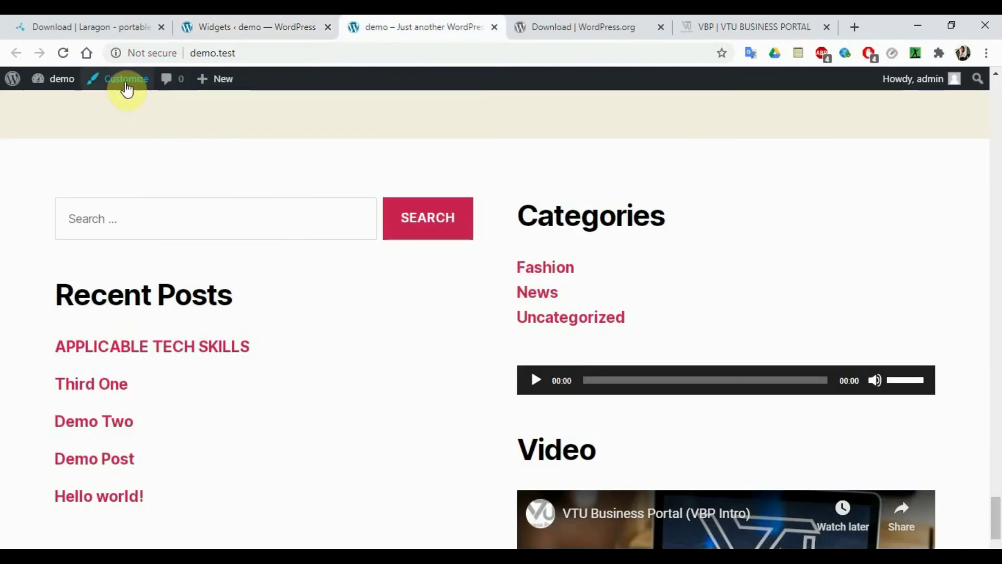
left_click(61, 52)
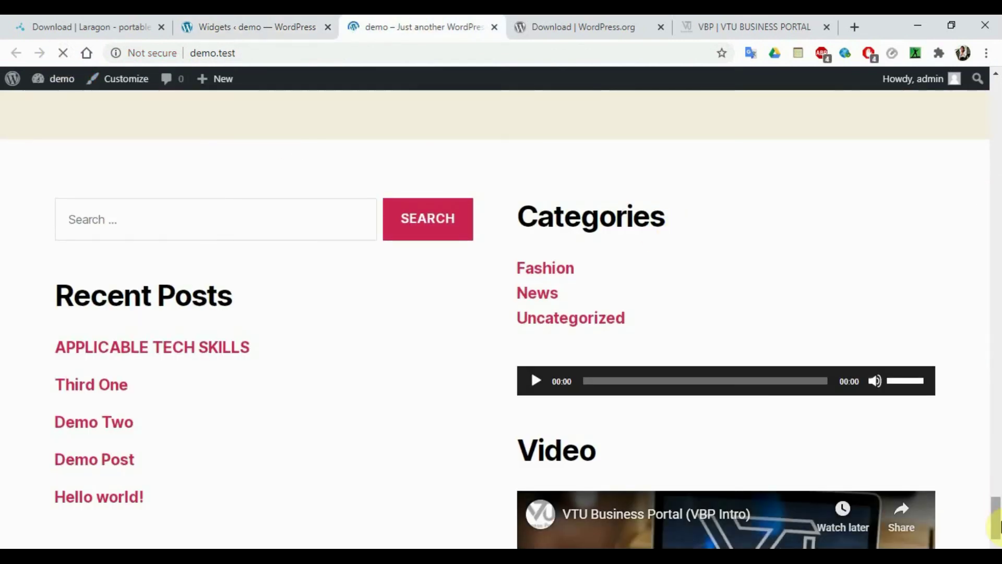
scroll(186, 459, "down", 5)
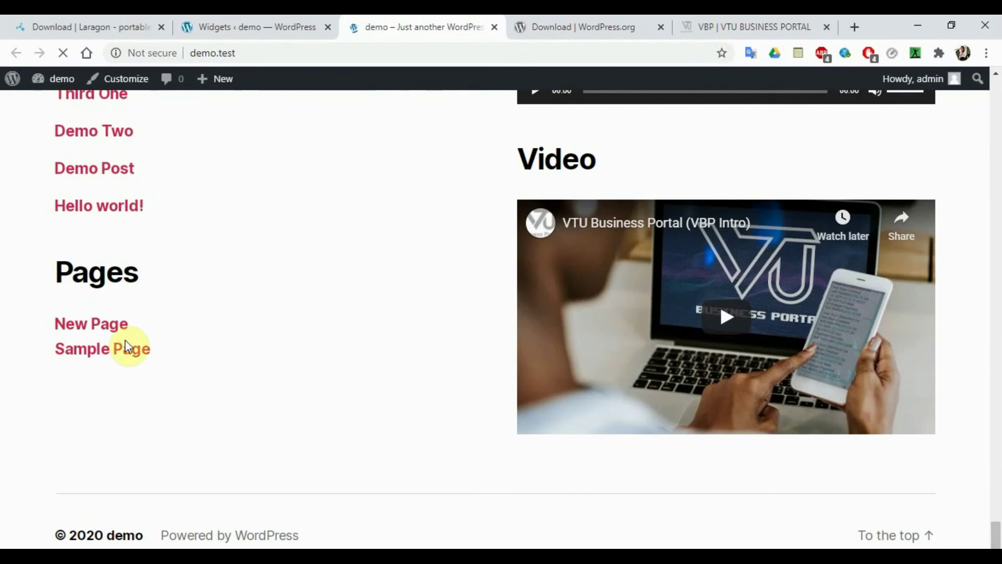